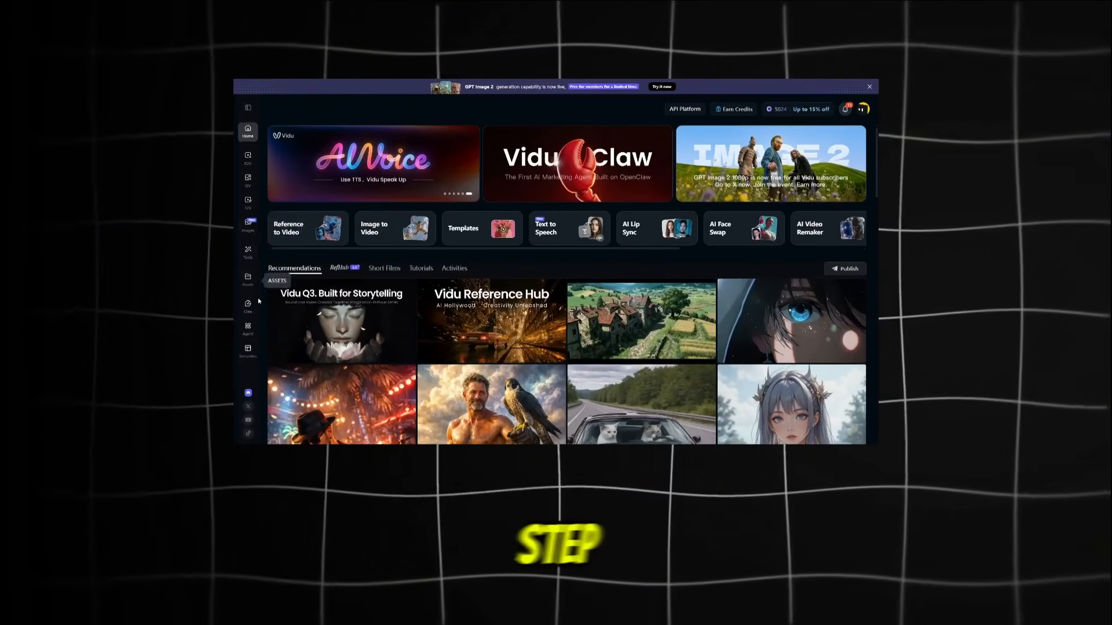
- Look over the home page and the Reference to Video and Image to Video generators with their settings
scroll(870, 214, "down", 10)
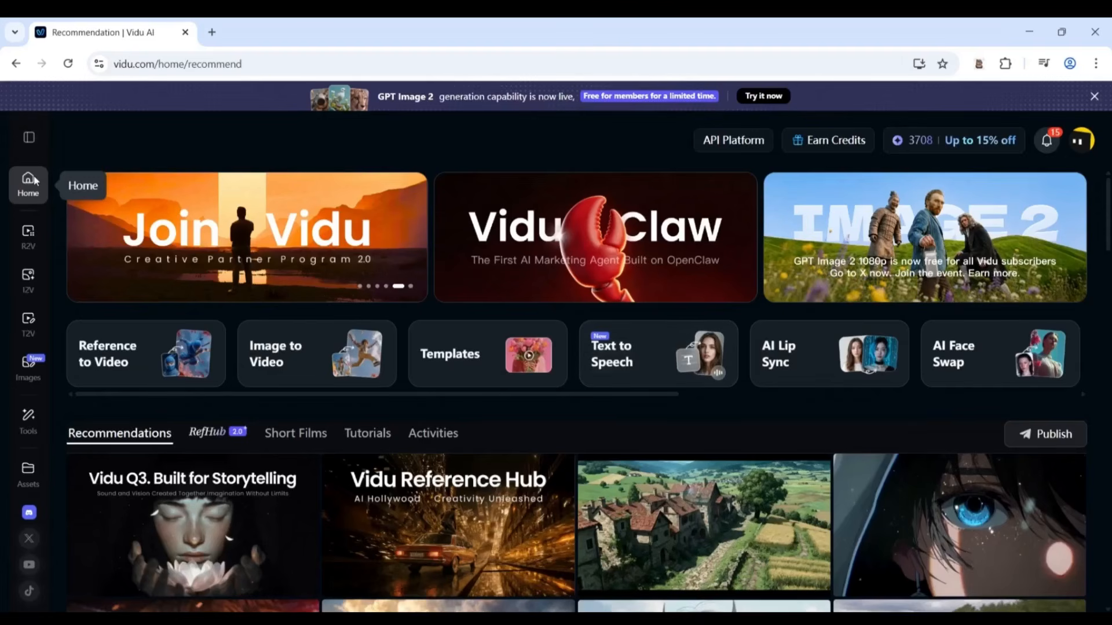
left_click(30, 137)
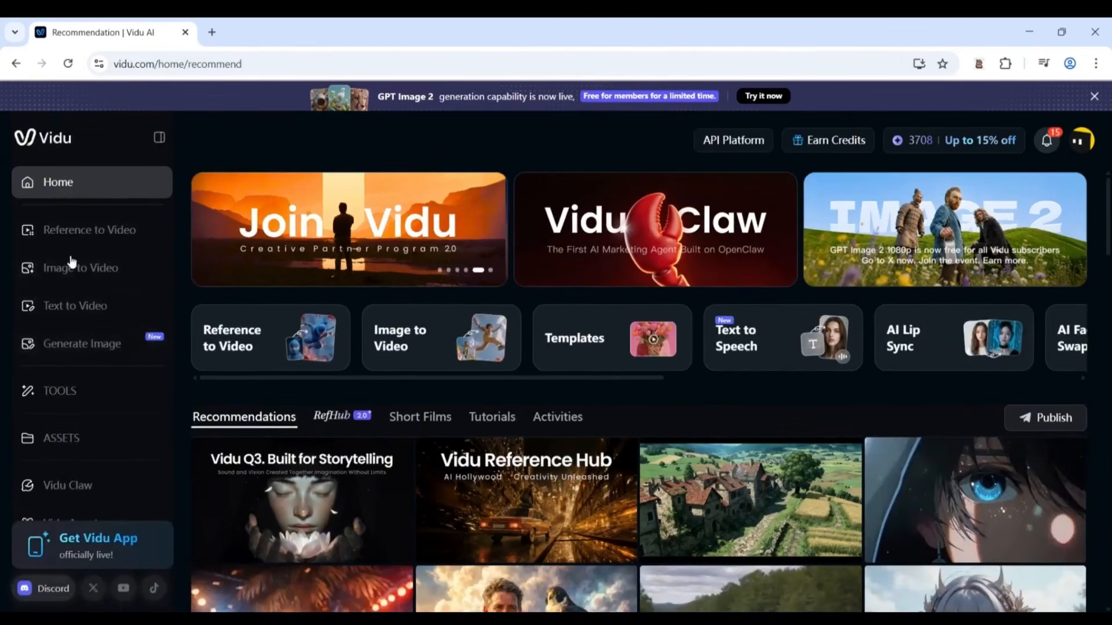
left_click(87, 267)
left_click(159, 138)
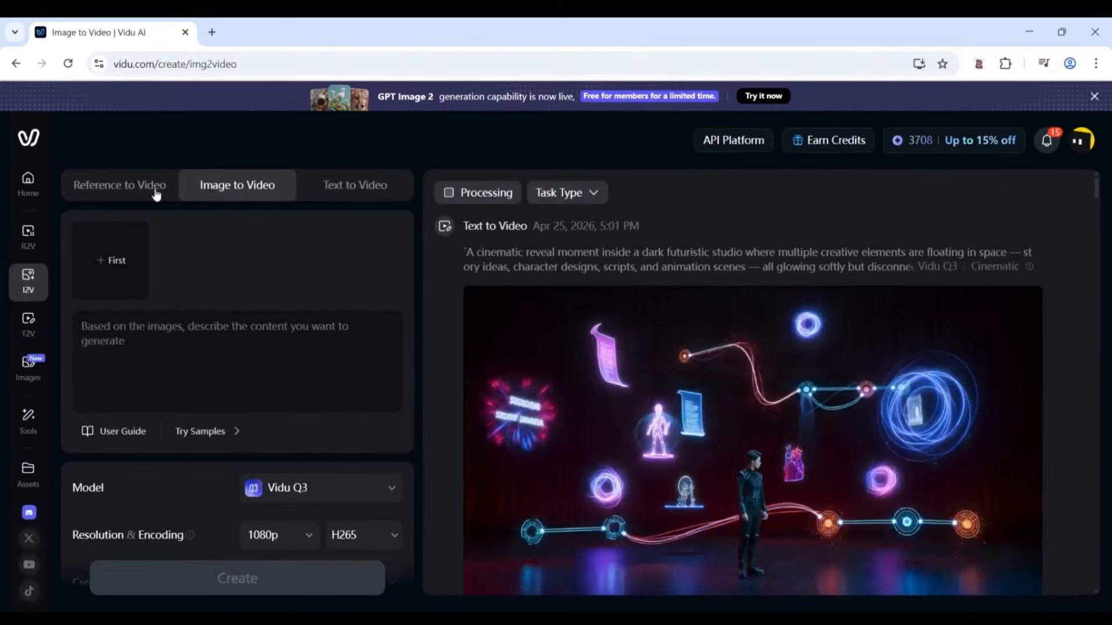
left_click(112, 191)
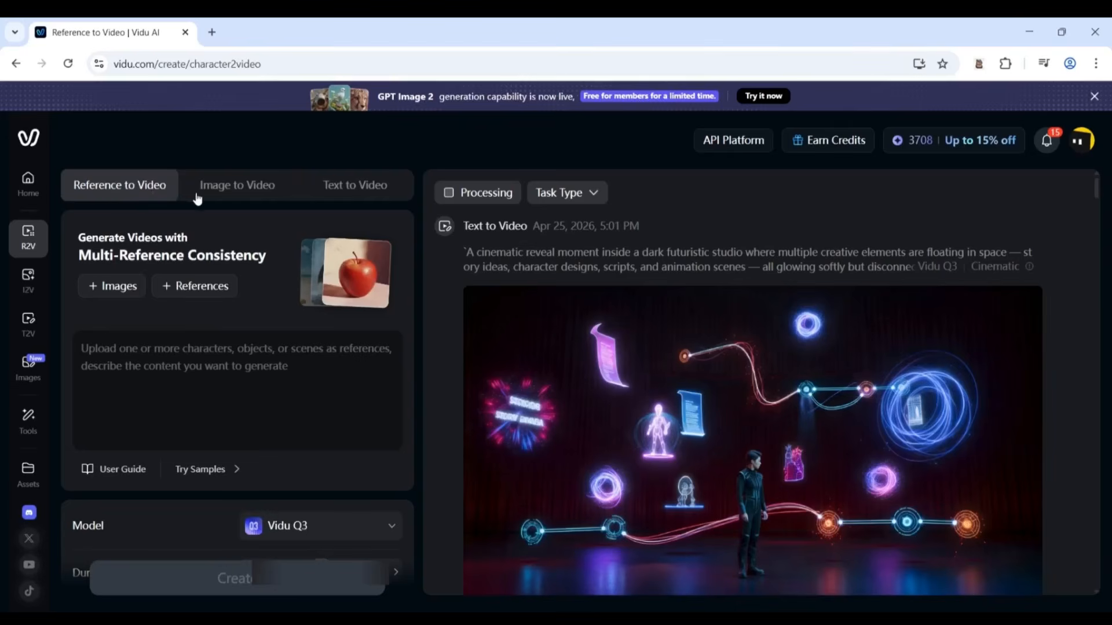
left_click(227, 187)
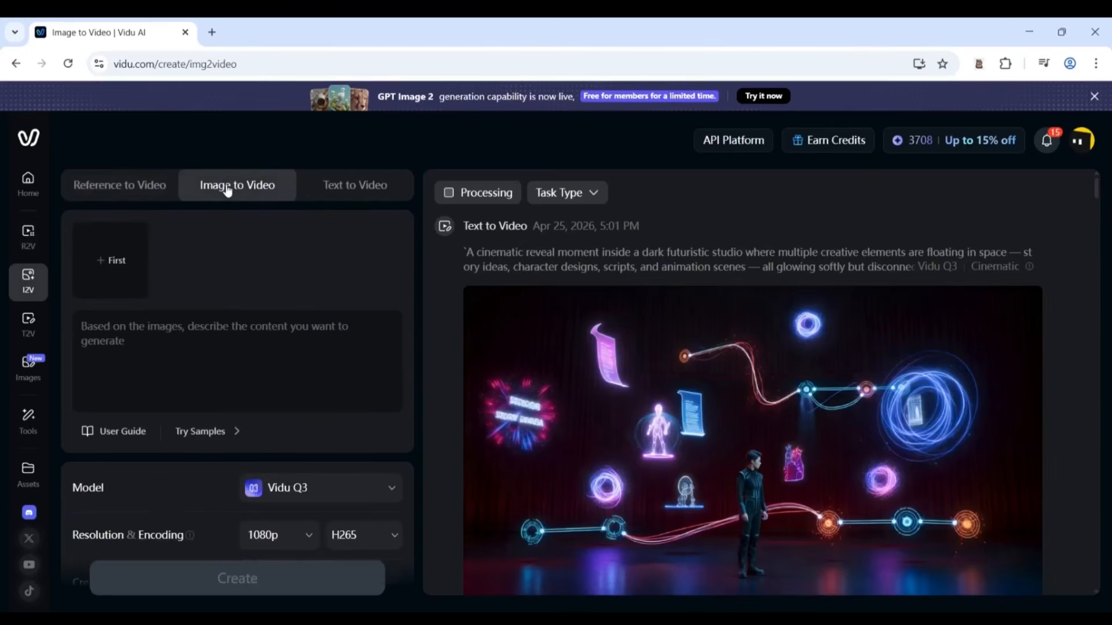
scroll(218, 311, "down", 2)
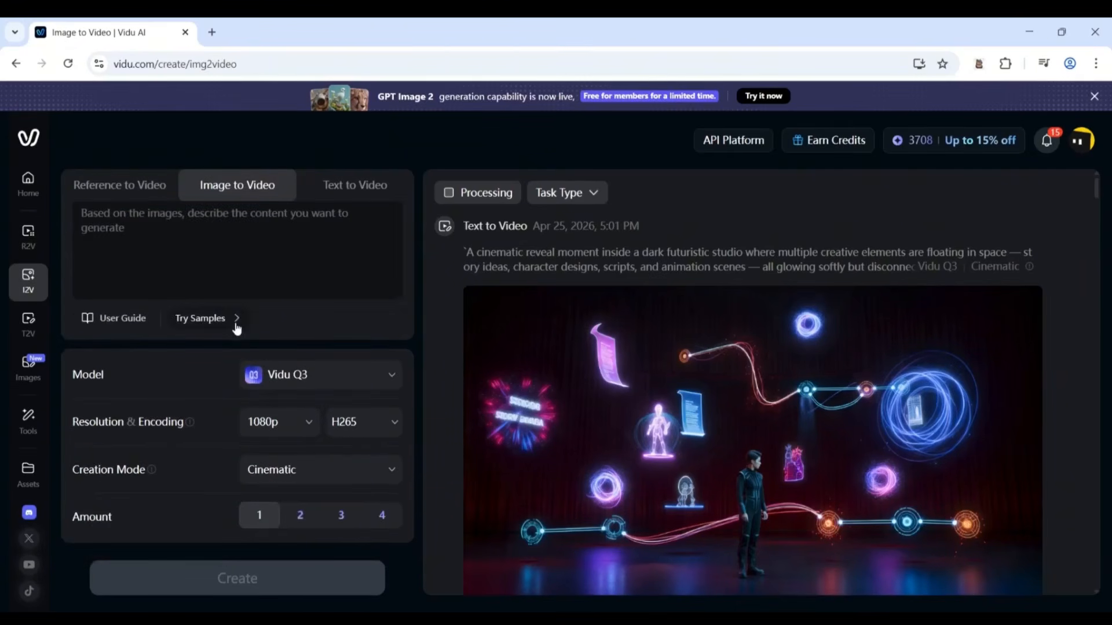
scroll(236, 318, "up", 2)
- Examine the Text to Video generator's settings, including its model list, duration, resolution and aspect ratio
left_click(346, 194)
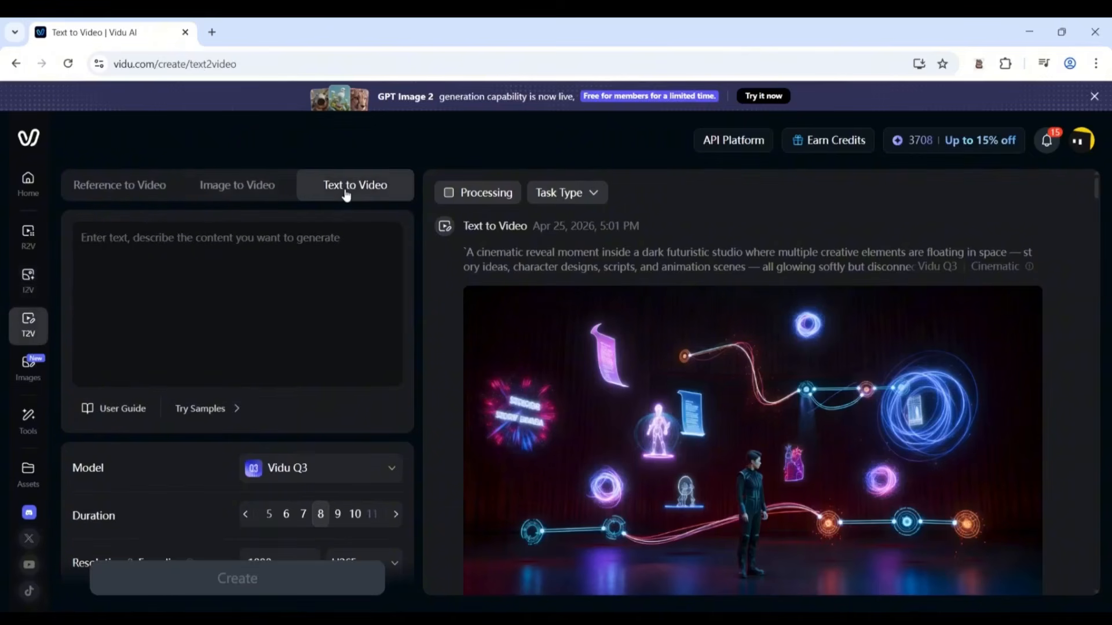
scroll(307, 292, "down", 3)
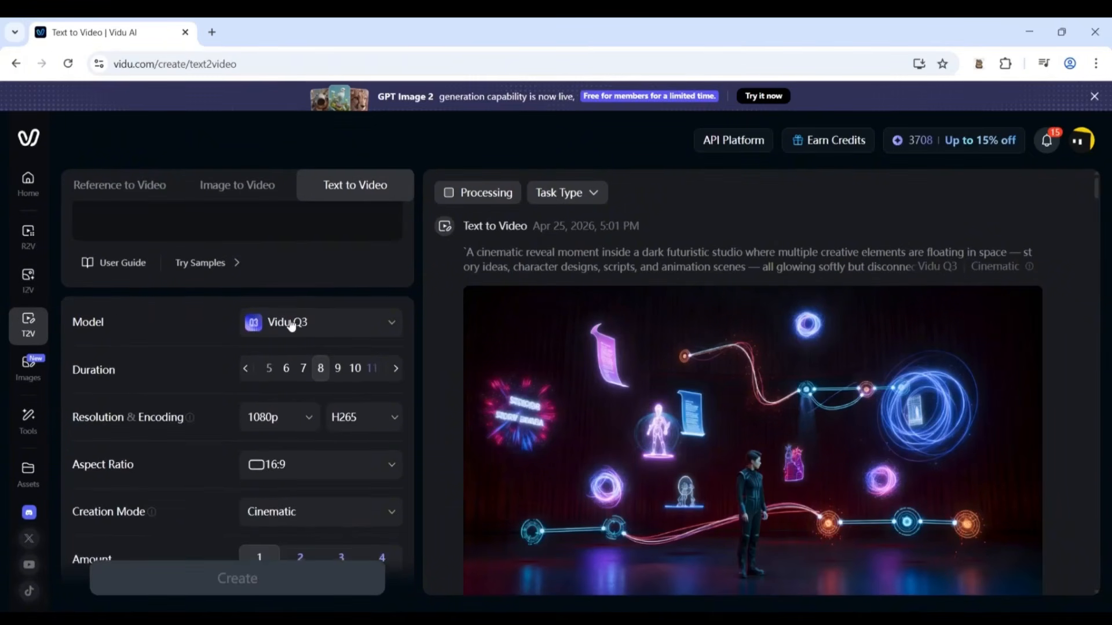
left_click(323, 322)
left_click(324, 320)
scroll(327, 370, "down", 1)
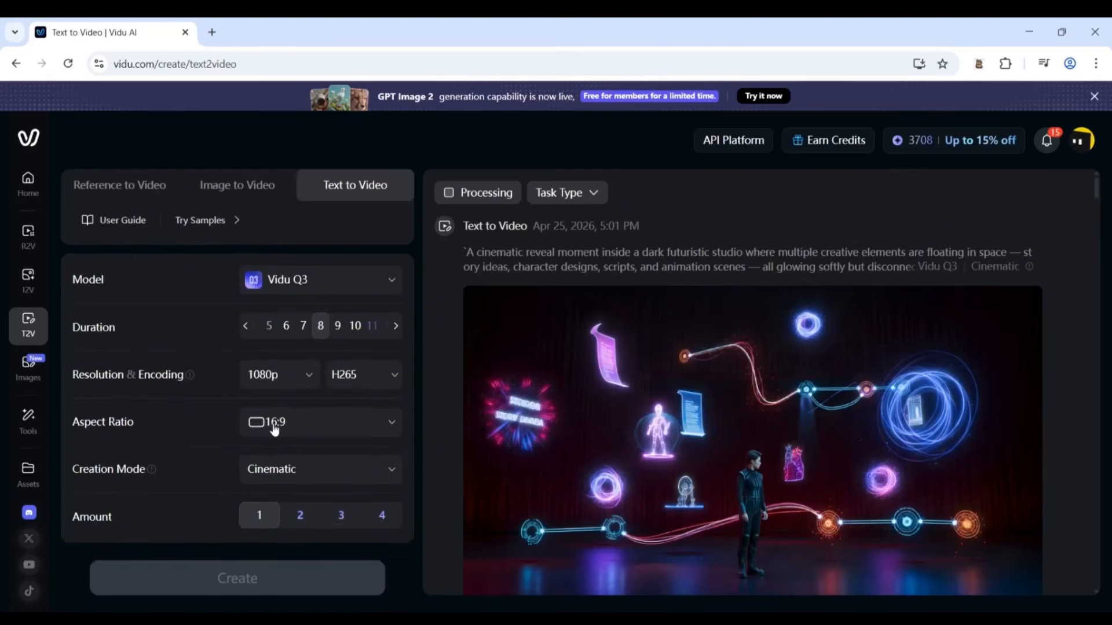
scroll(290, 469, "up", 4)
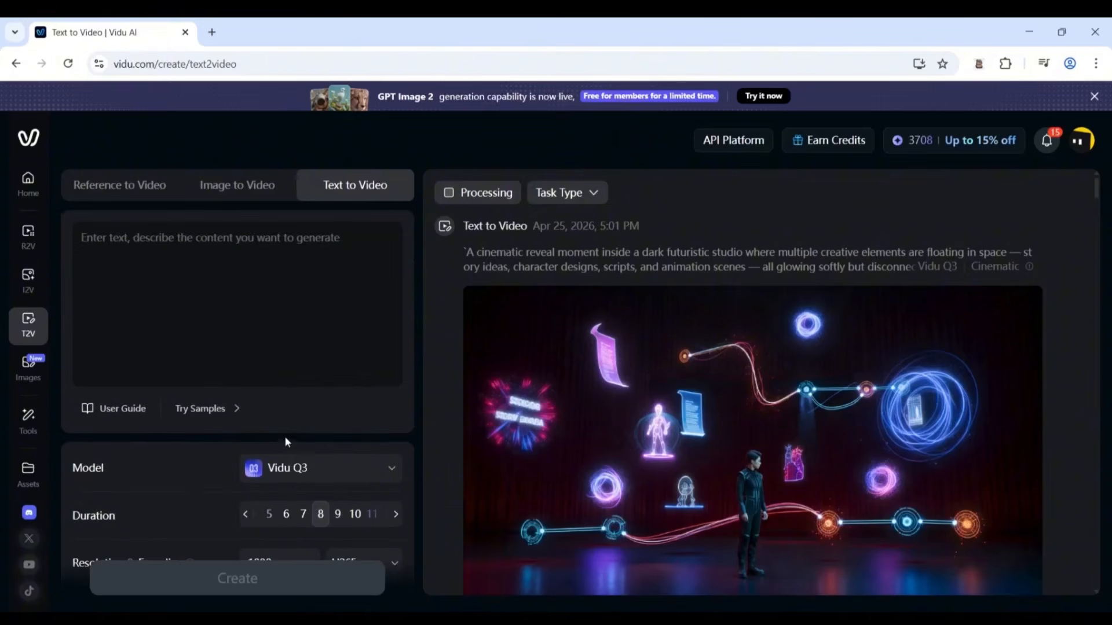
- Look over the Reference to Image and Text to Image generators and the list of available image models
left_click(35, 376)
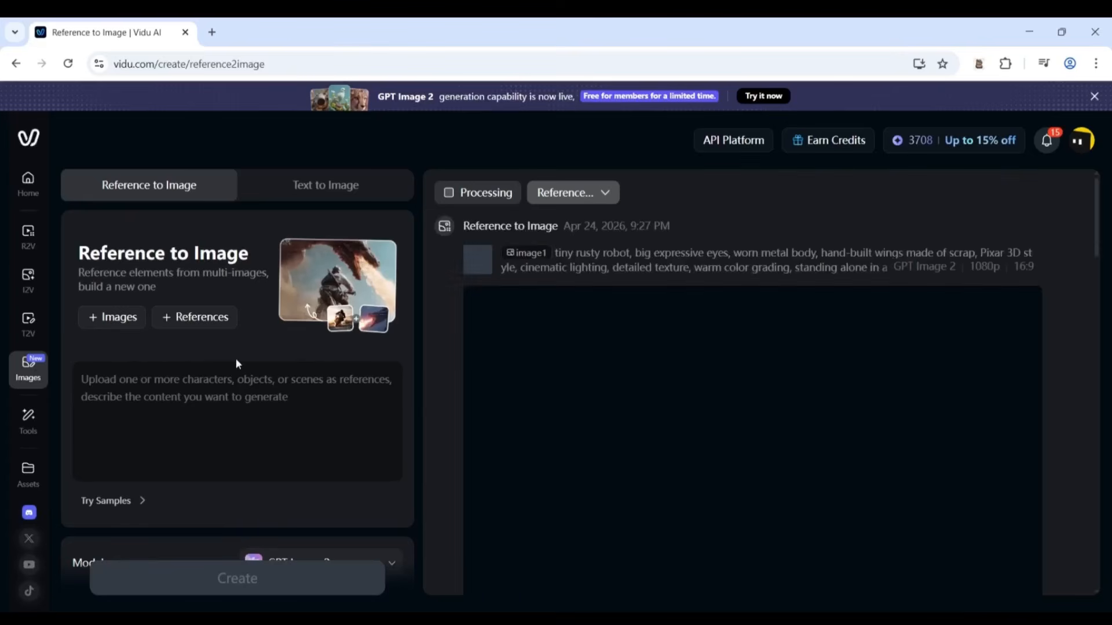
scroll(195, 266, "down", 1)
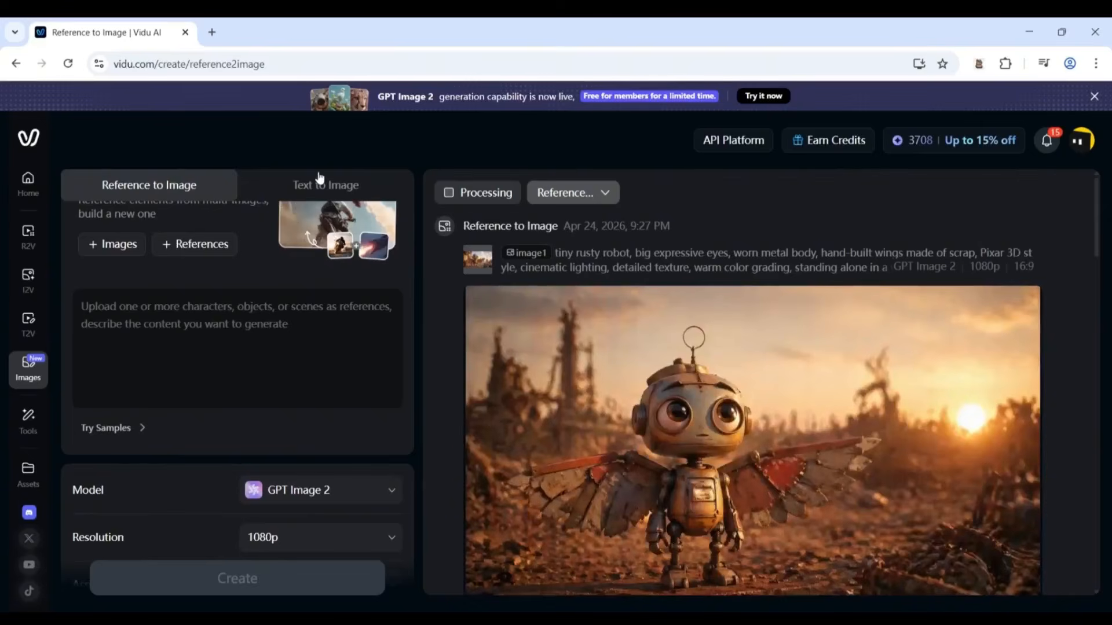
left_click(318, 186)
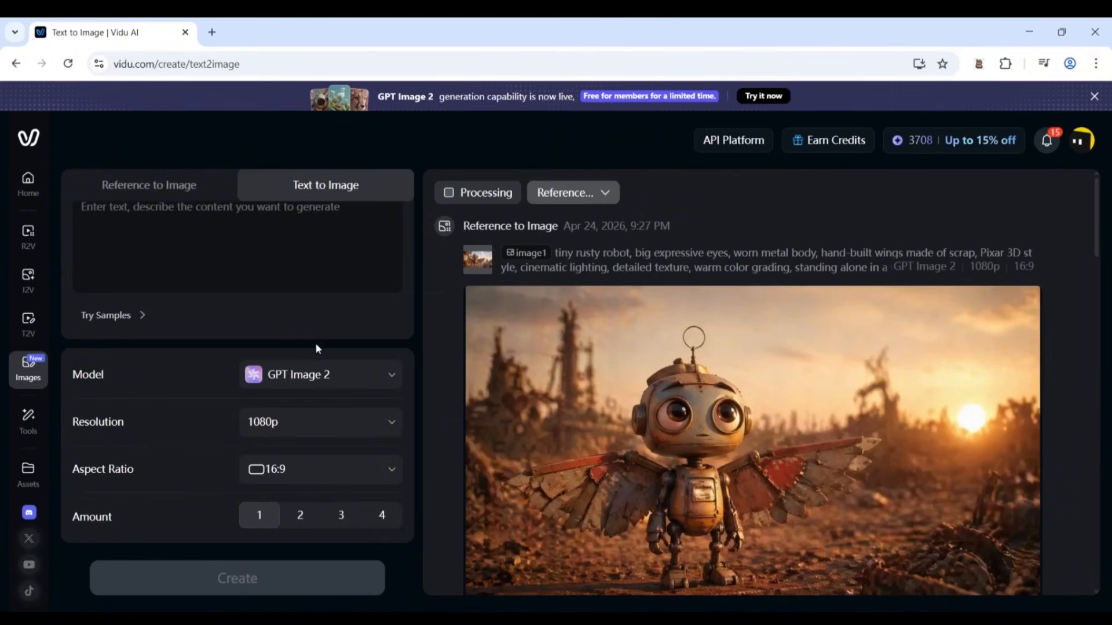
left_click(301, 378)
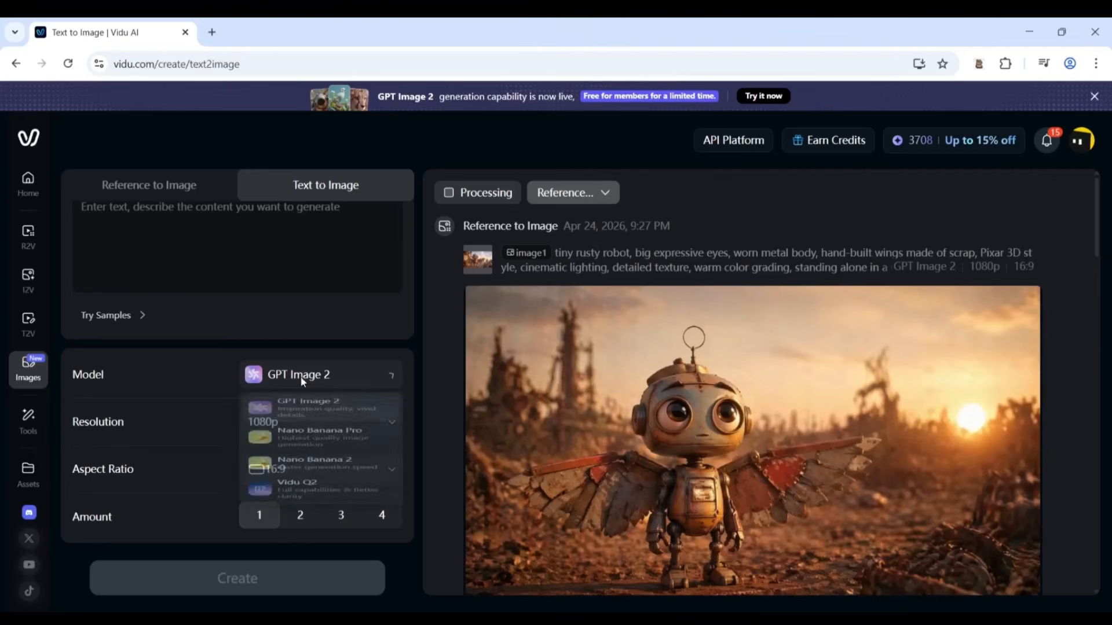
left_click(321, 425)
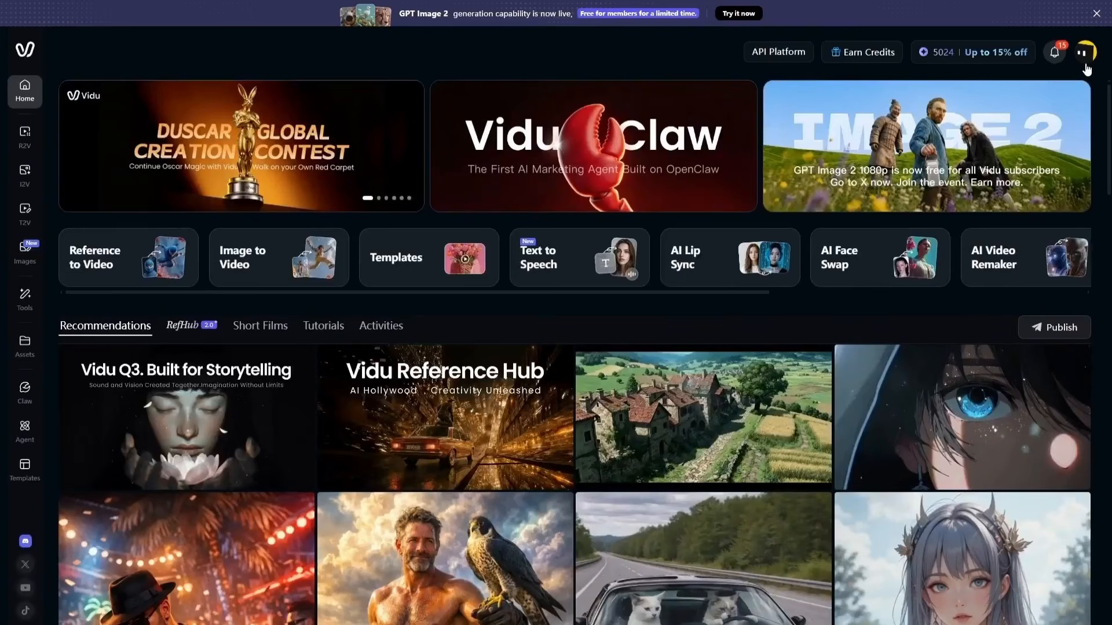
- Generate a text-to-image picture: "tiny rusty robot, big expressive eyes, worn metal body, hand-built wings made of scrap, Pixar 3D style, cinematic lighting, detailed texture, warm color grading."
left_click(25, 252)
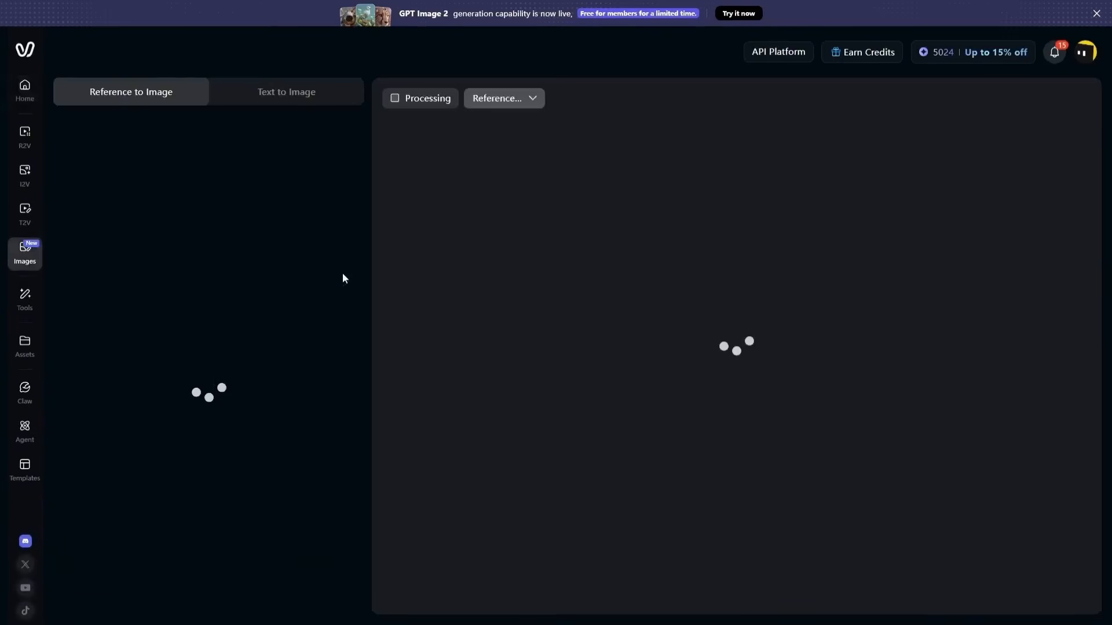
left_click(224, 167)
type("\"tiny rusty robot, big expressive eyes, worn metal body, hand-built wings made of scrap, Pixar 3D style, cinematic lighting, detailed texture, warm color grading.\"")
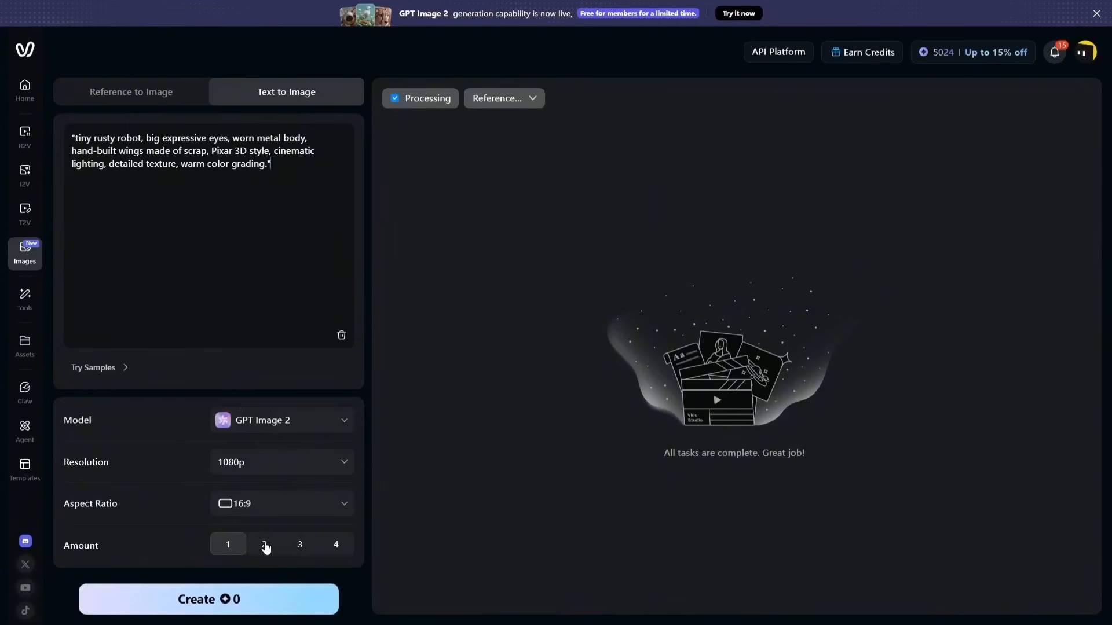
left_click(275, 598)
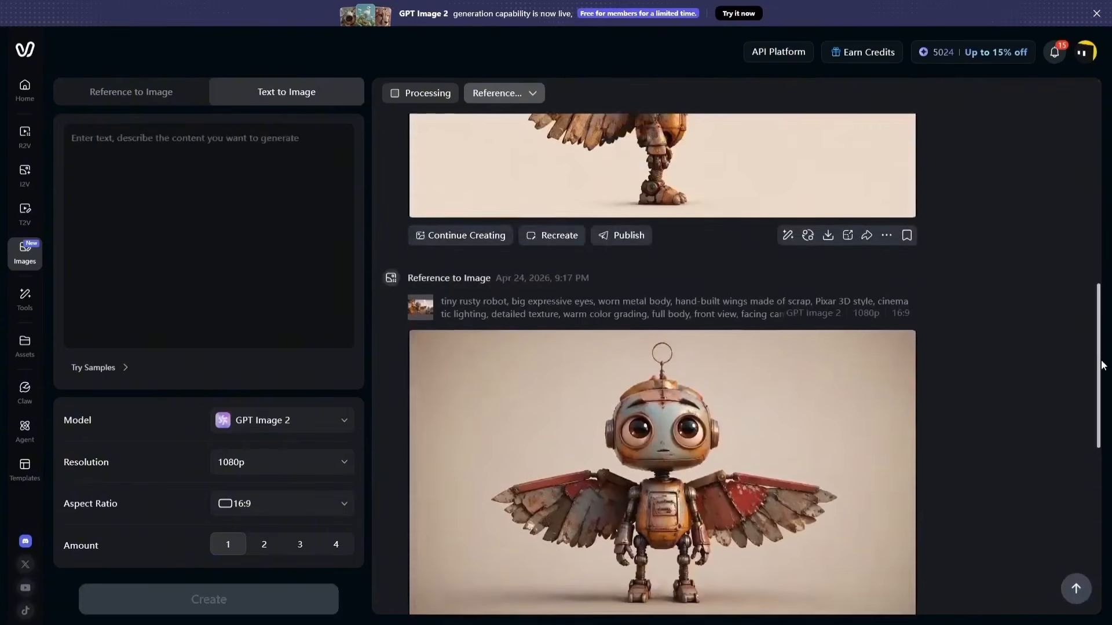
- Start a new static reference from Reference to Image and upload the front-view robot picture as its main reference
scroll(1037, 239, "up", 10)
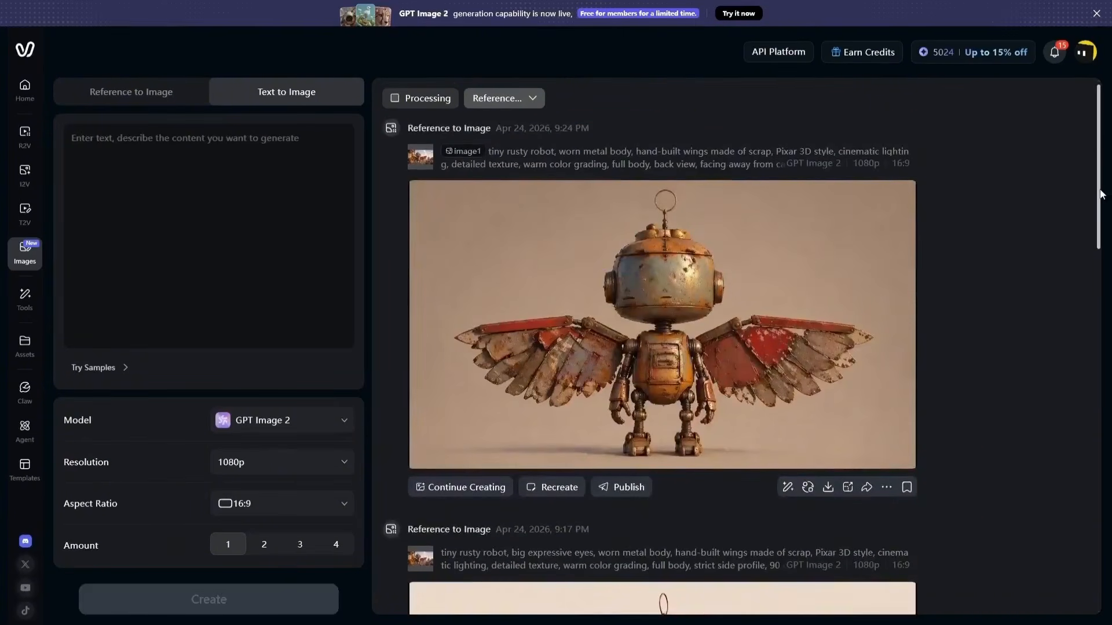
left_click_drag(1100, 193, 1108, 341)
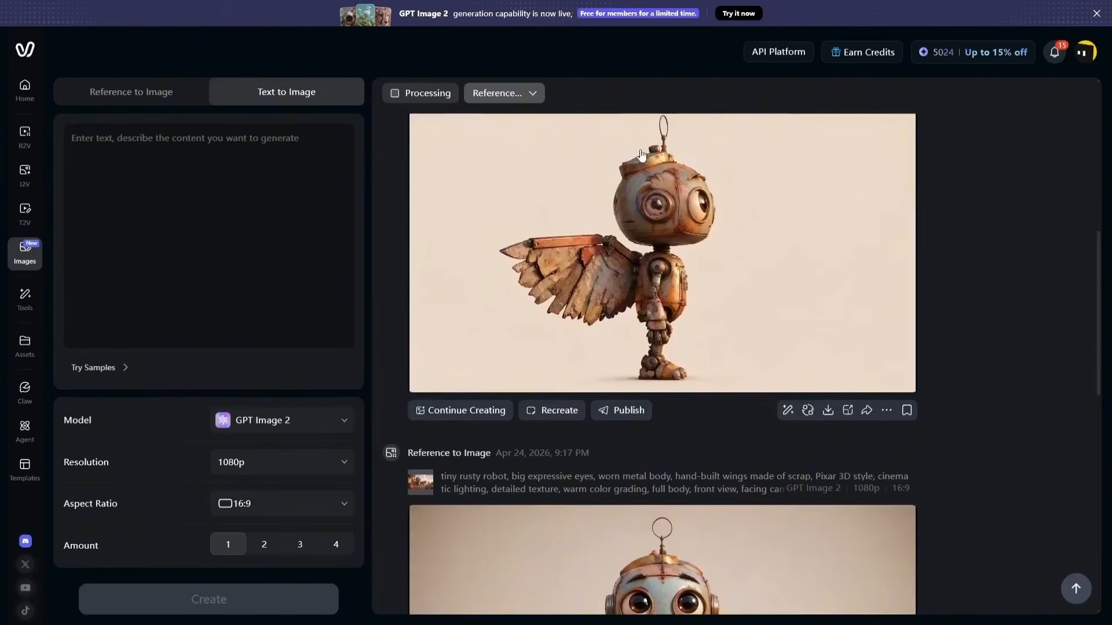
left_click(148, 93)
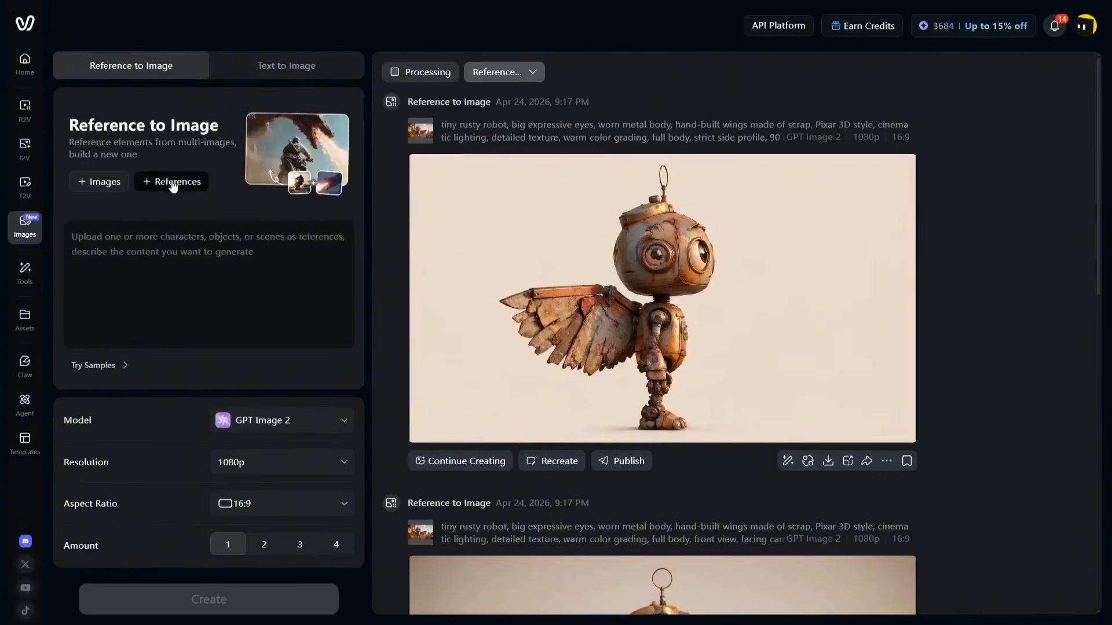
left_click(173, 183)
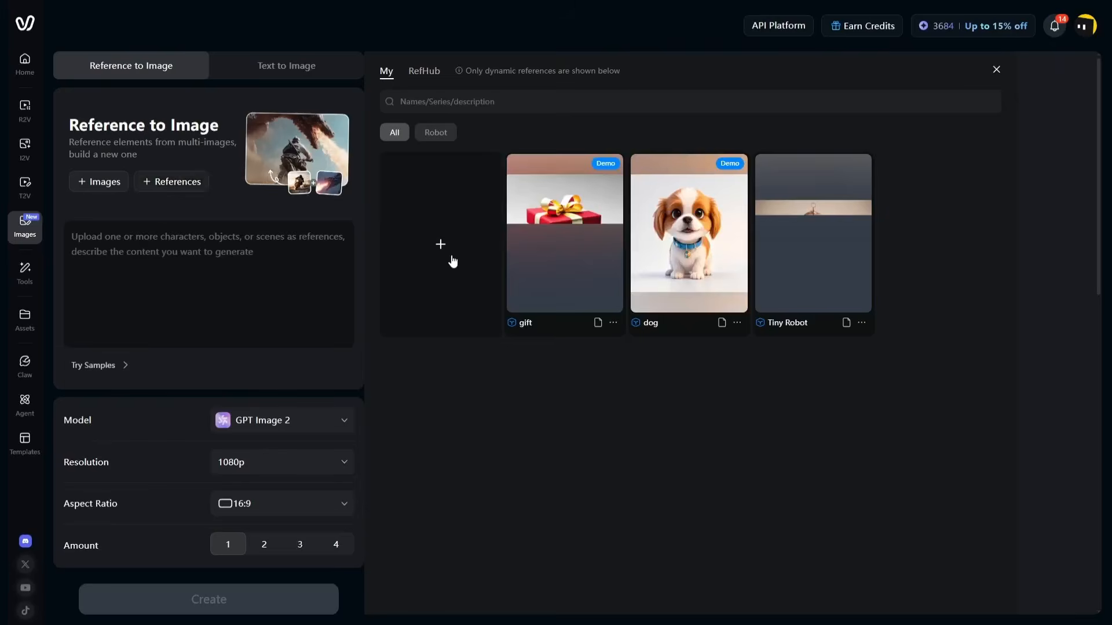
left_click(450, 229)
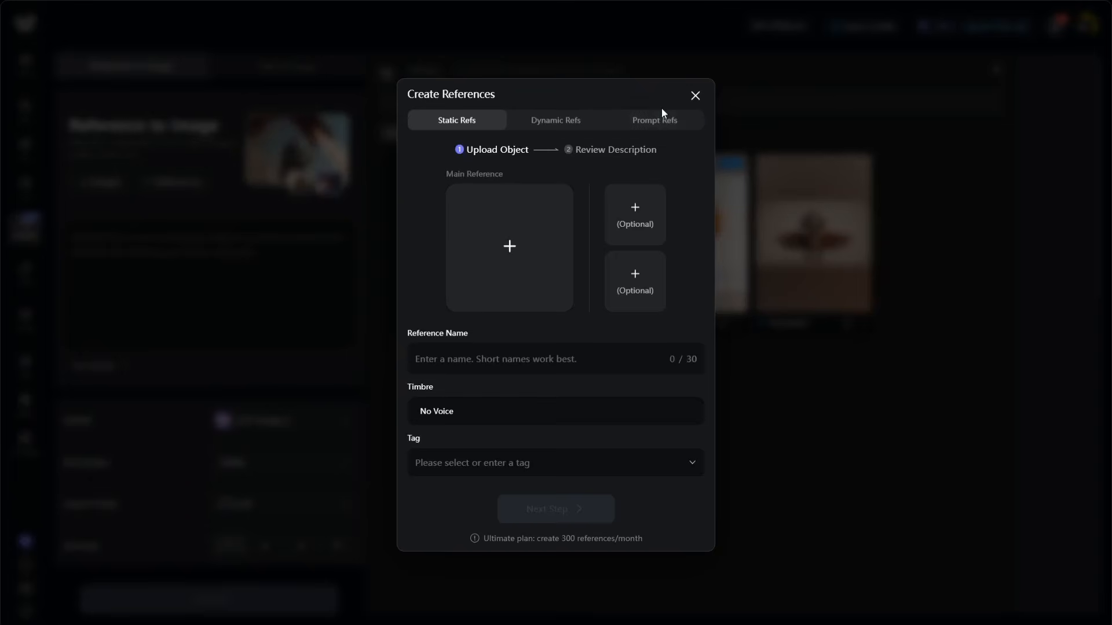
left_click(541, 121)
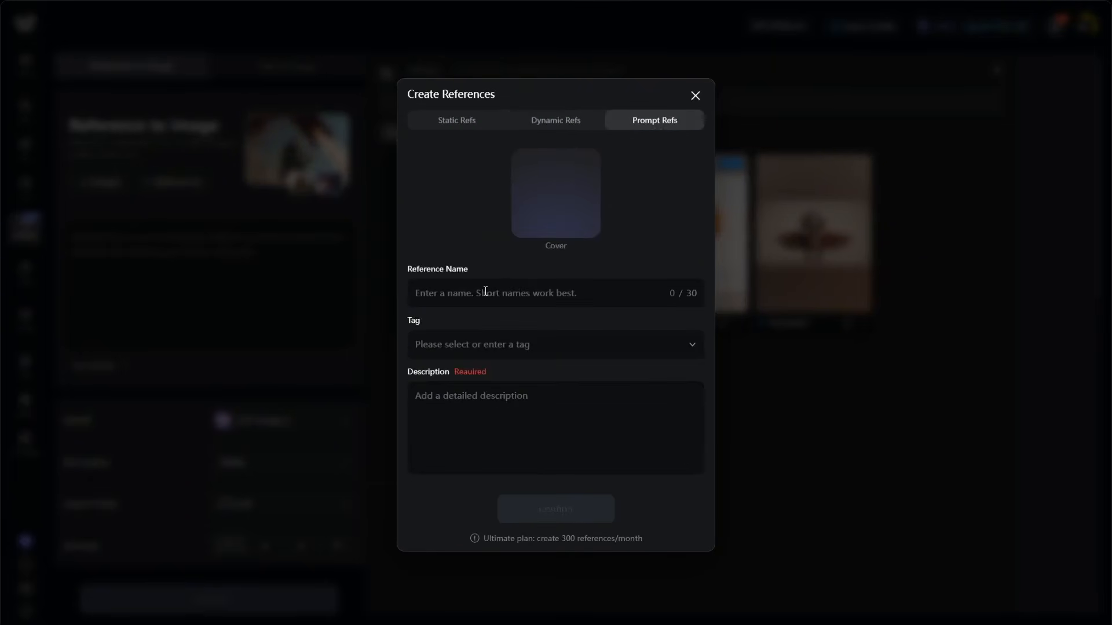
left_click(484, 125)
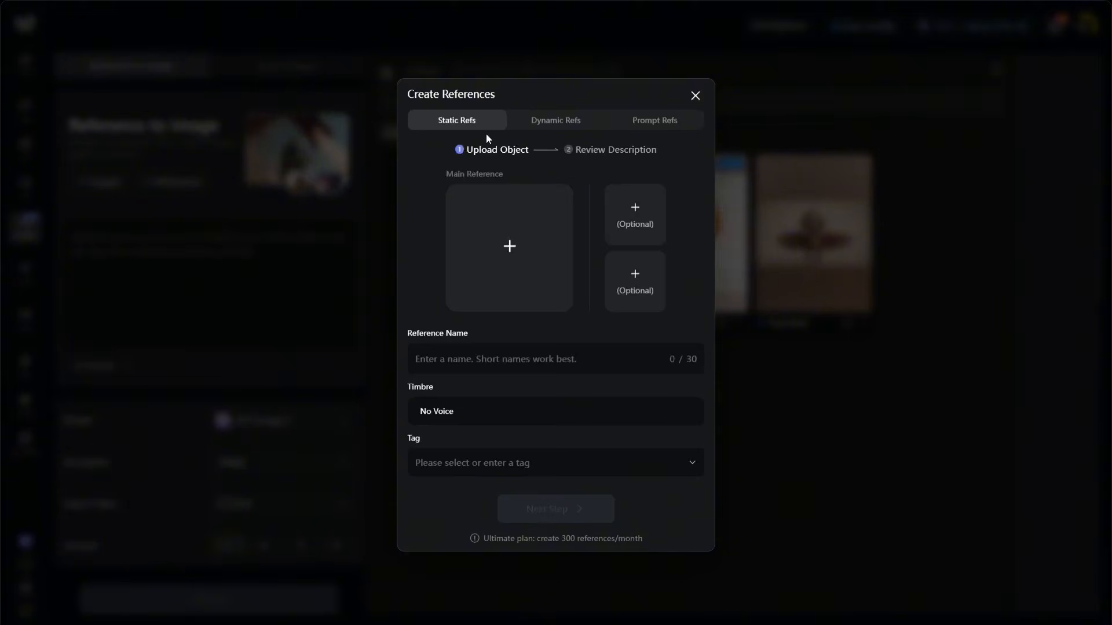
left_click(503, 231)
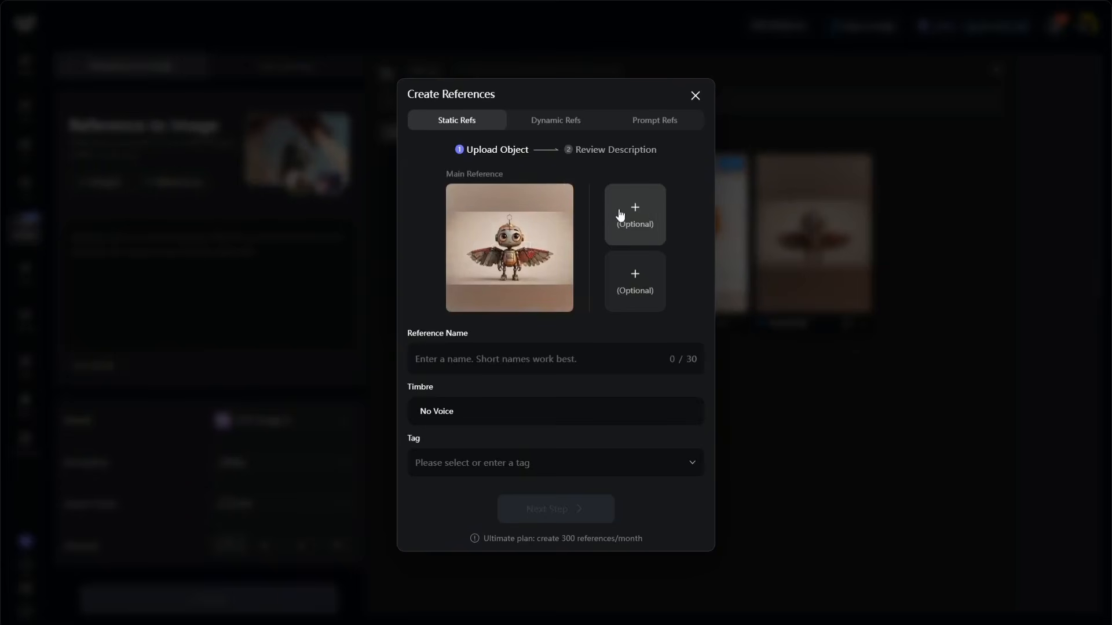
- Name the new reference "Tiny Rusty Robot"
left_click(478, 364)
type("Tin")
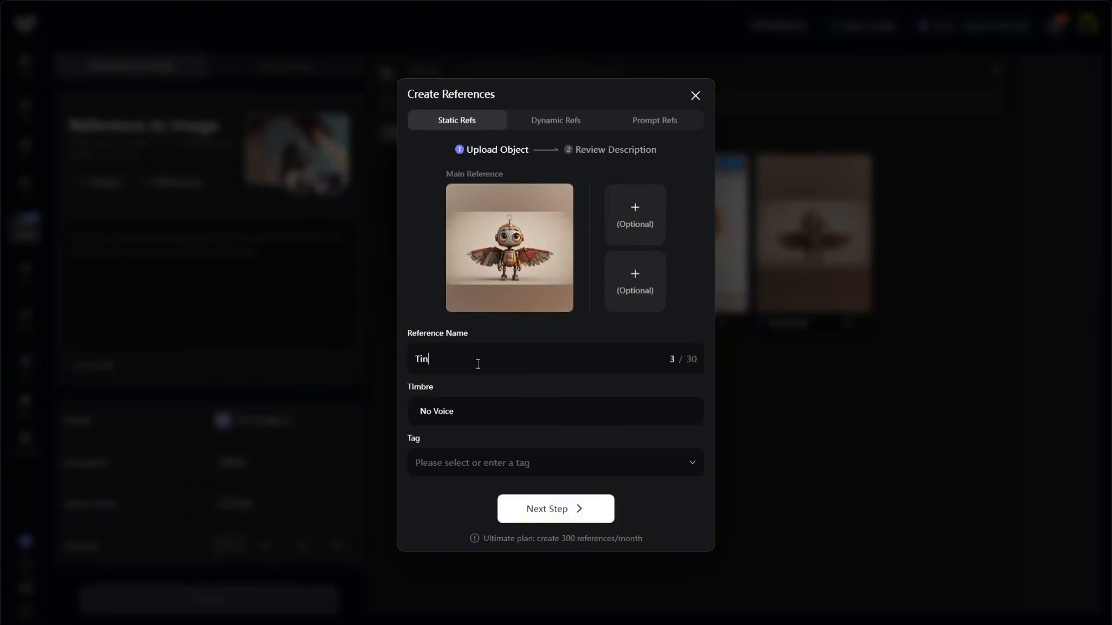
type("y Rusty Robot")
- Browse the timbre voices and languages offered for the reference, then close the list
left_click(462, 429)
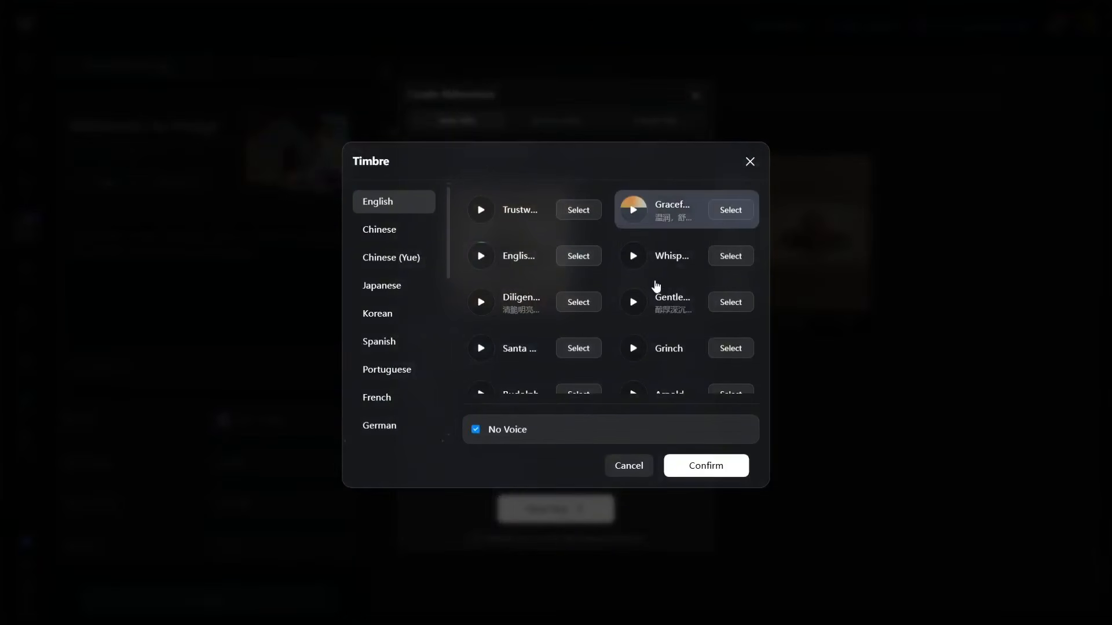
left_click_drag(449, 264, 475, 275)
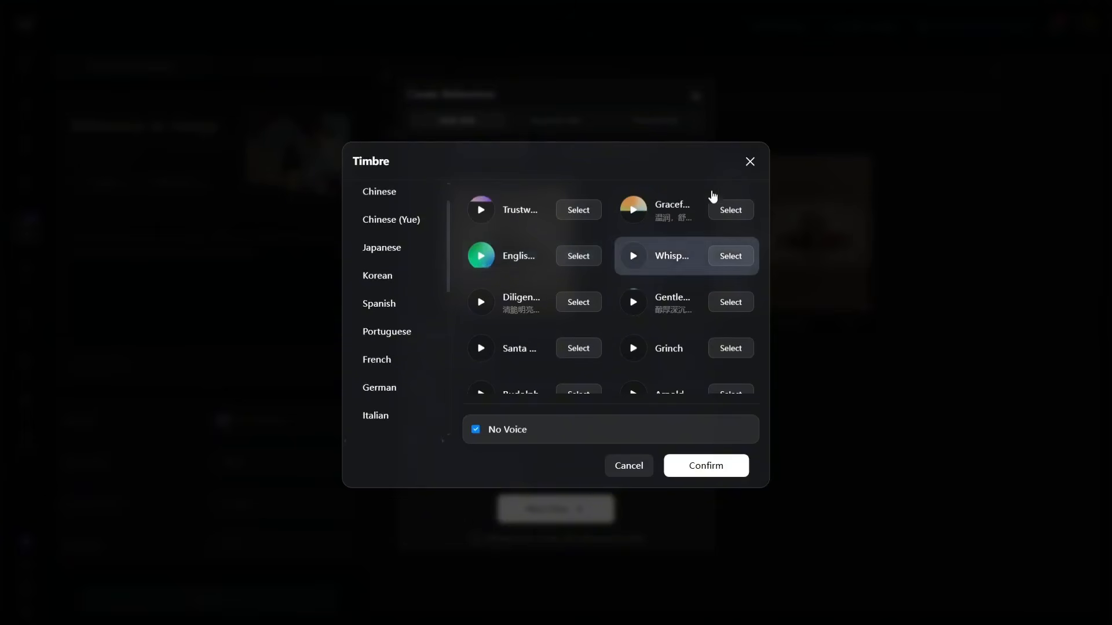
left_click(749, 163)
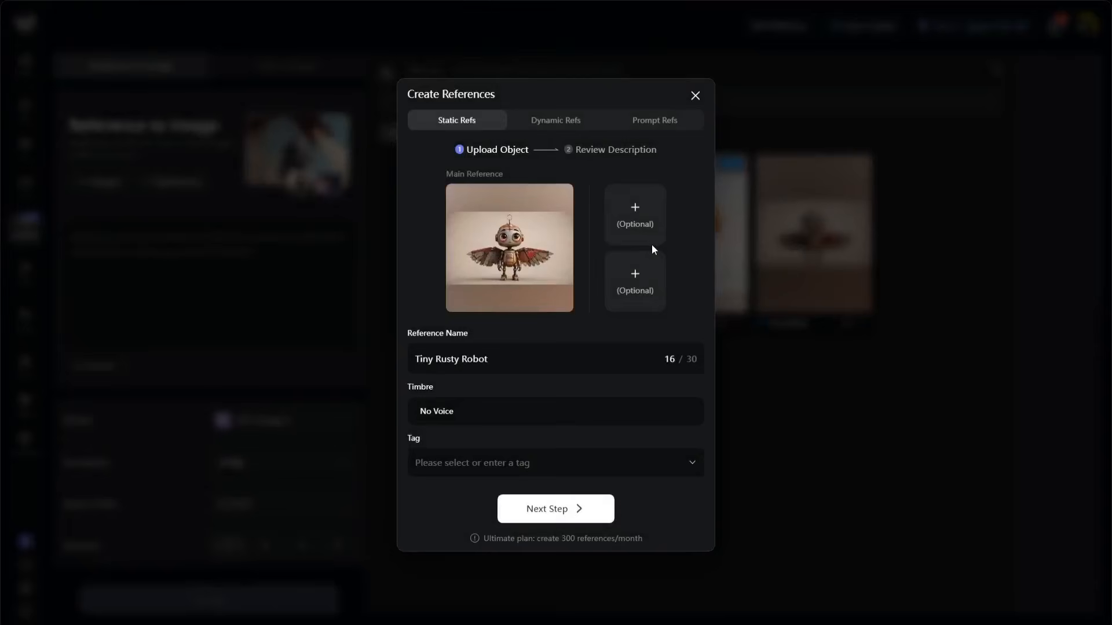
- Tag the reference as Robot and create it with the auto-generated 3D Animation style and description
left_click(450, 461)
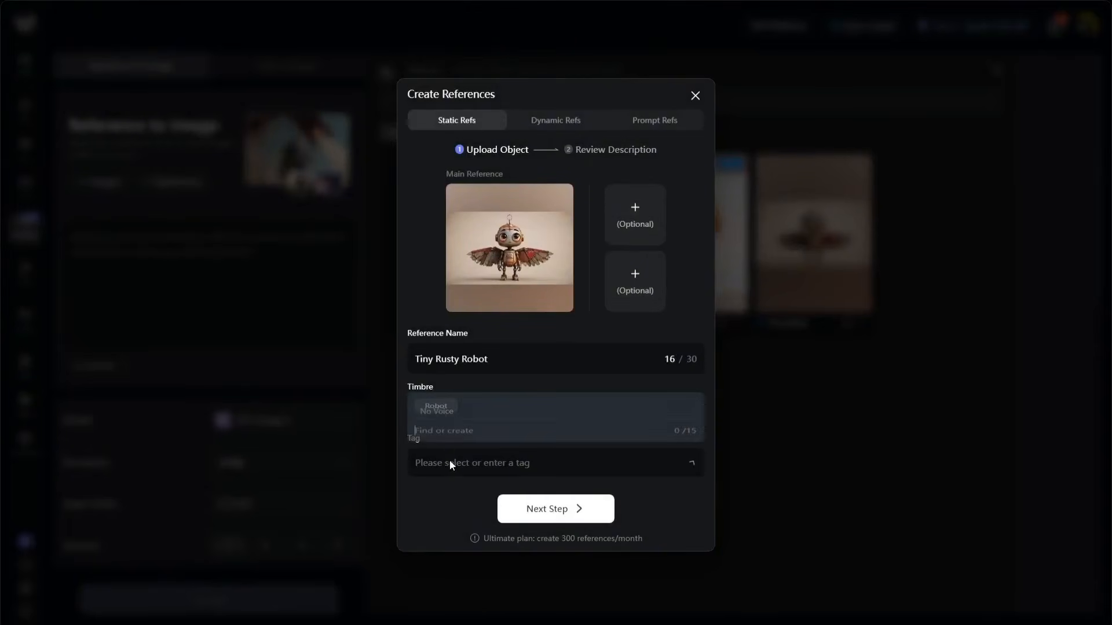
left_click(444, 397)
left_click(551, 511)
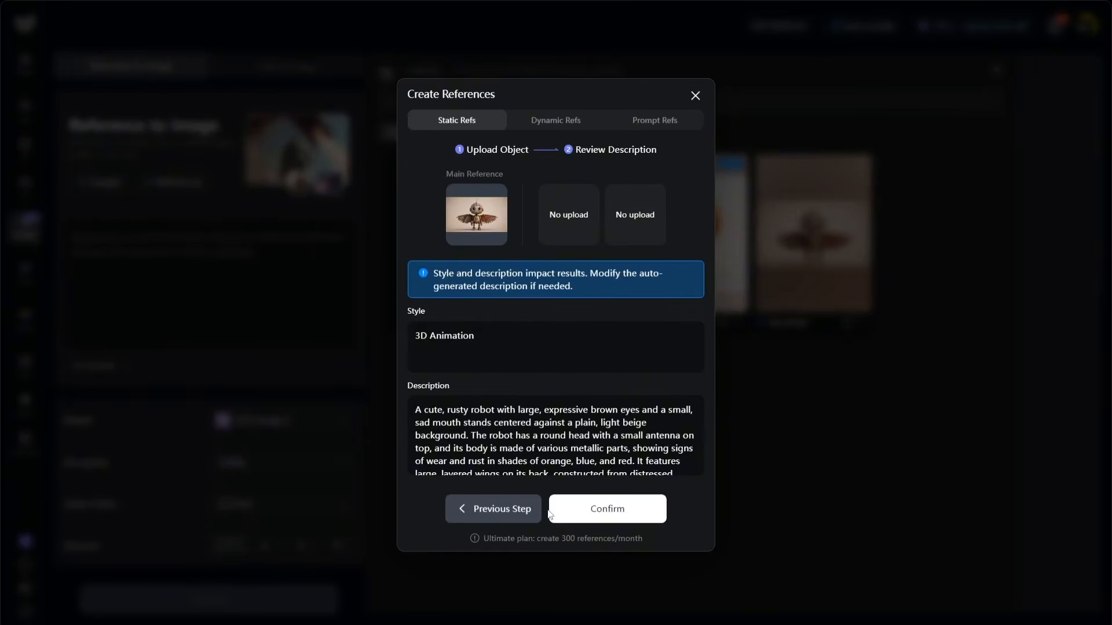
left_click(599, 510)
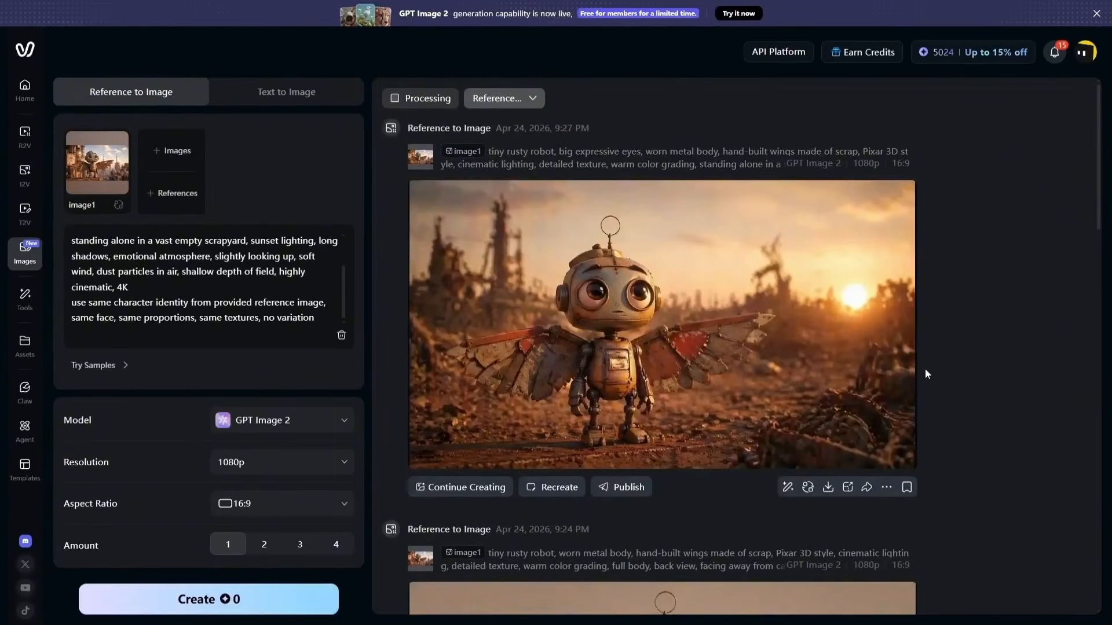
- View the generated image of the robot in the sunset scrapyard at full size, then return to the results
left_click(679, 378)
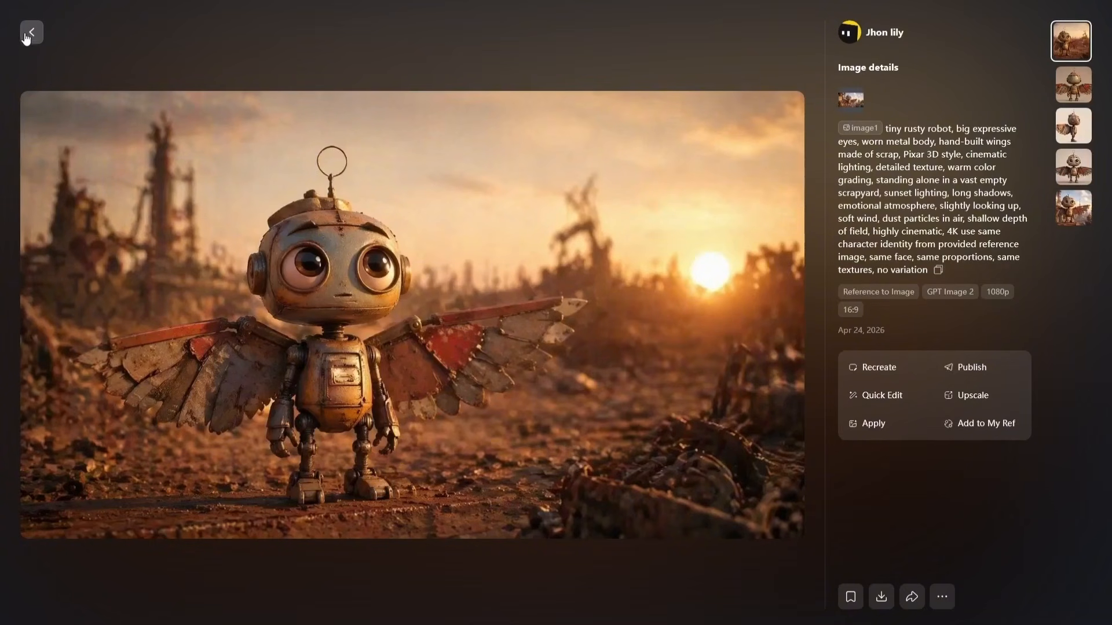
left_click(25, 38)
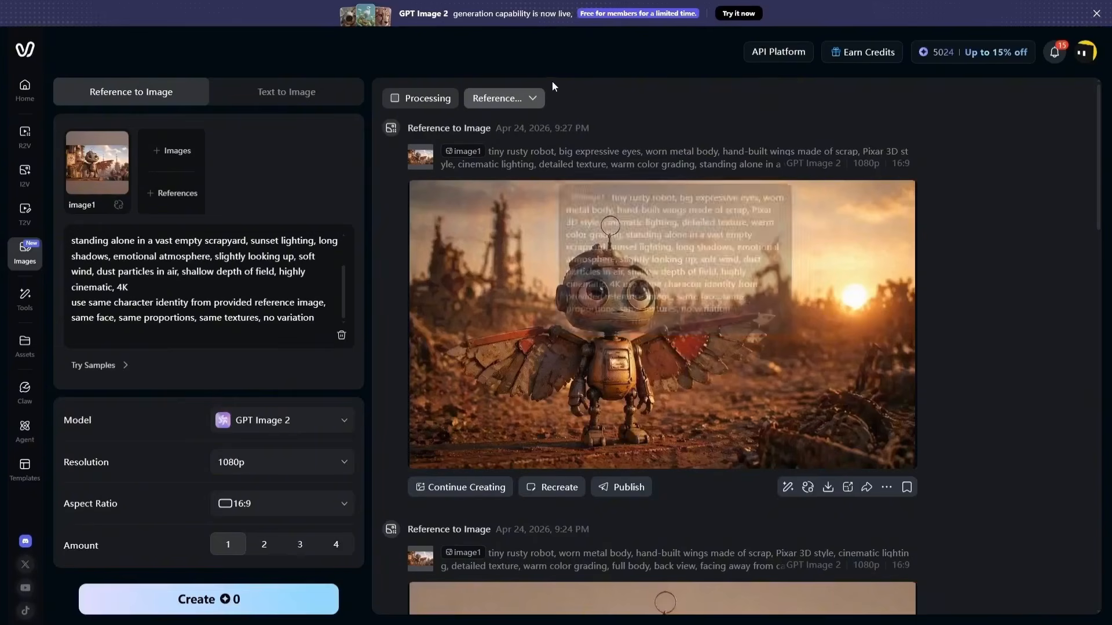
- Open the Reference to Video workspace and look through the generated robot clips
left_click(554, 40)
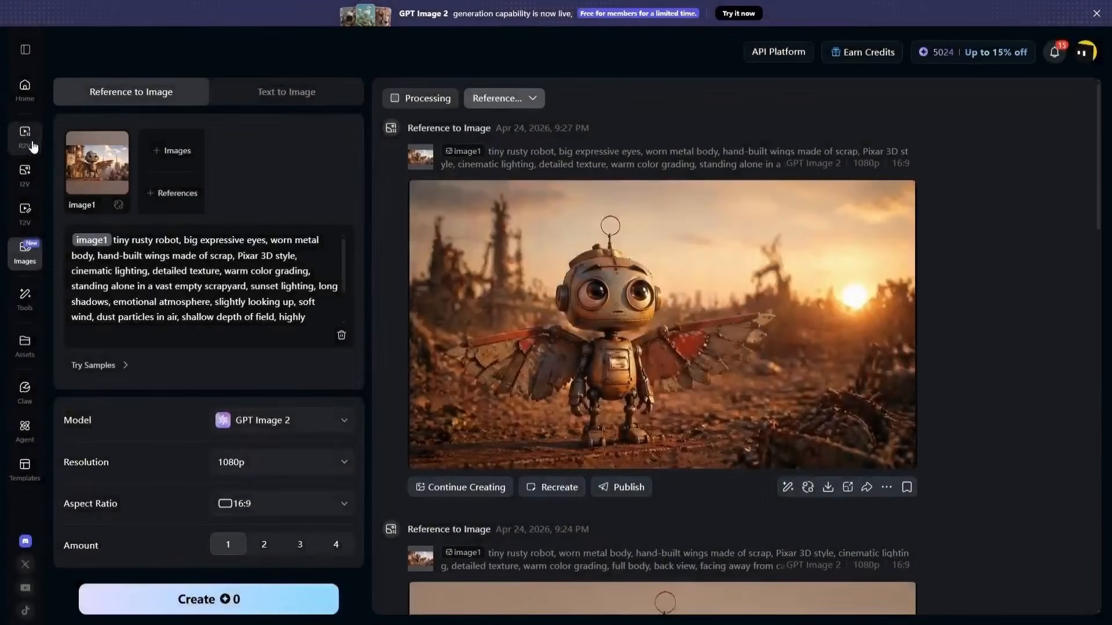
left_click(33, 147)
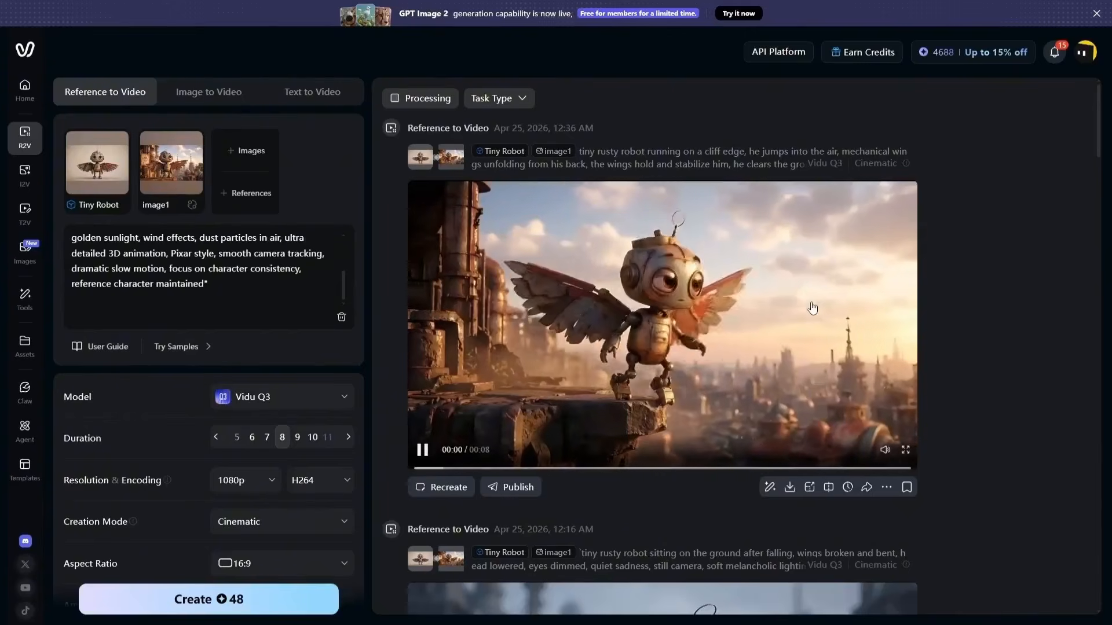
scroll(877, 310, "down", 5)
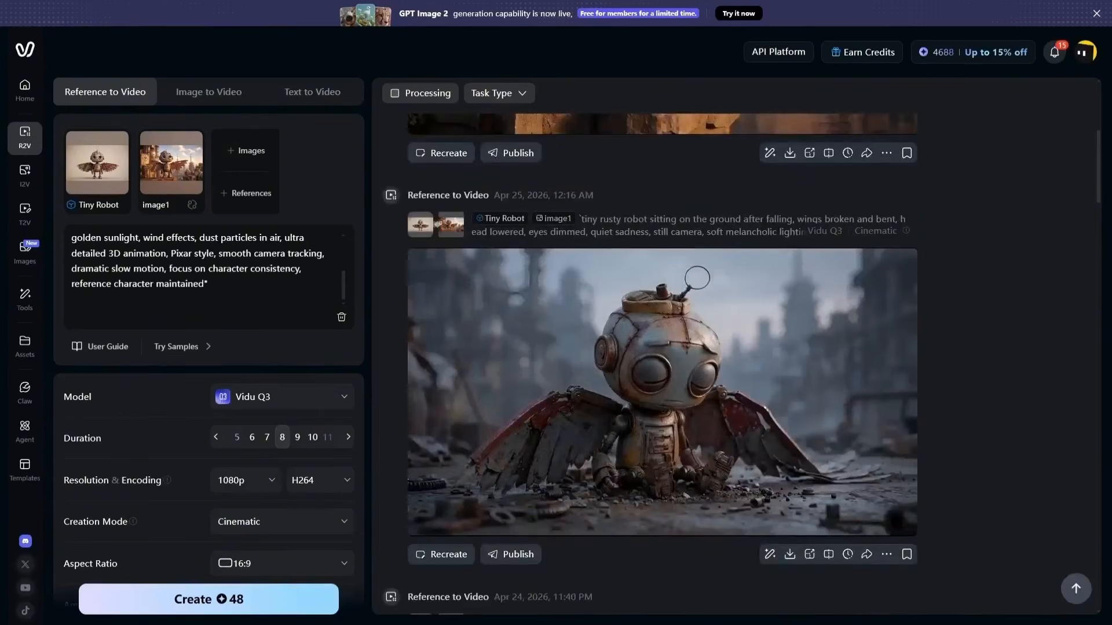
scroll(932, 343, "down", 13)
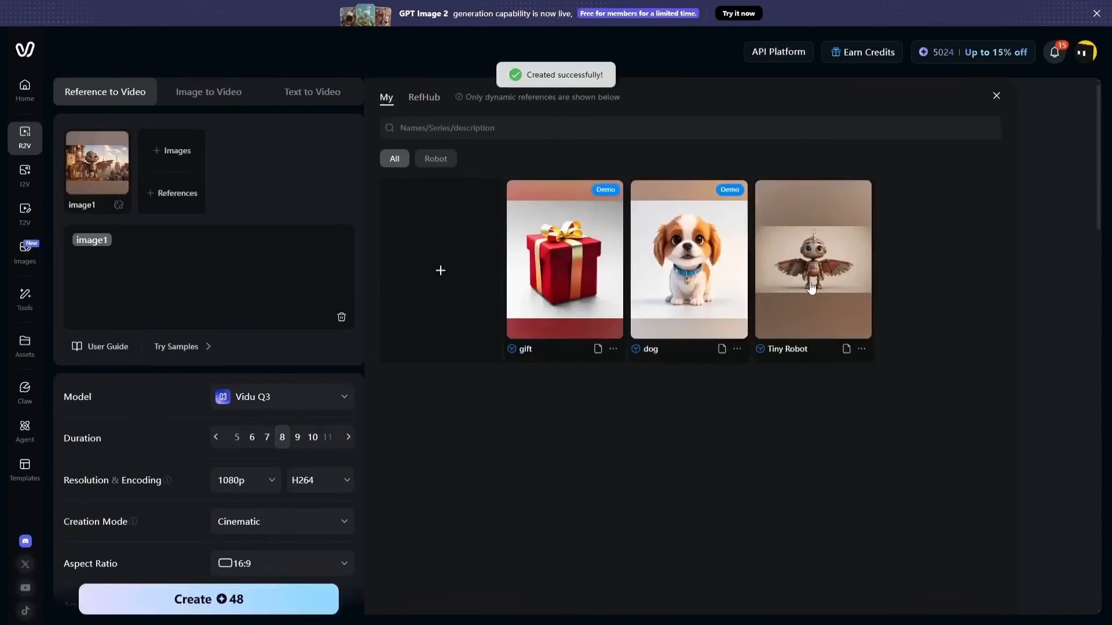
- Add the Tiny Robot reference alongside image1, enter the prompt about discovering scattered metal parts, and generate the 8-second Vidu Q3 clip
left_click(811, 285)
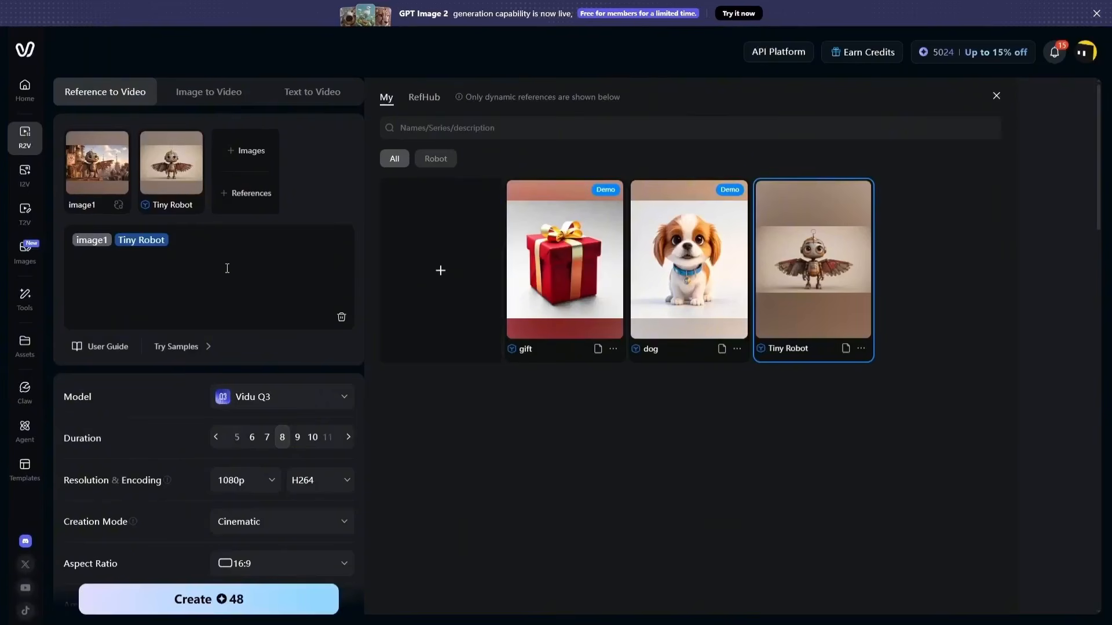
key("ctrl+v")
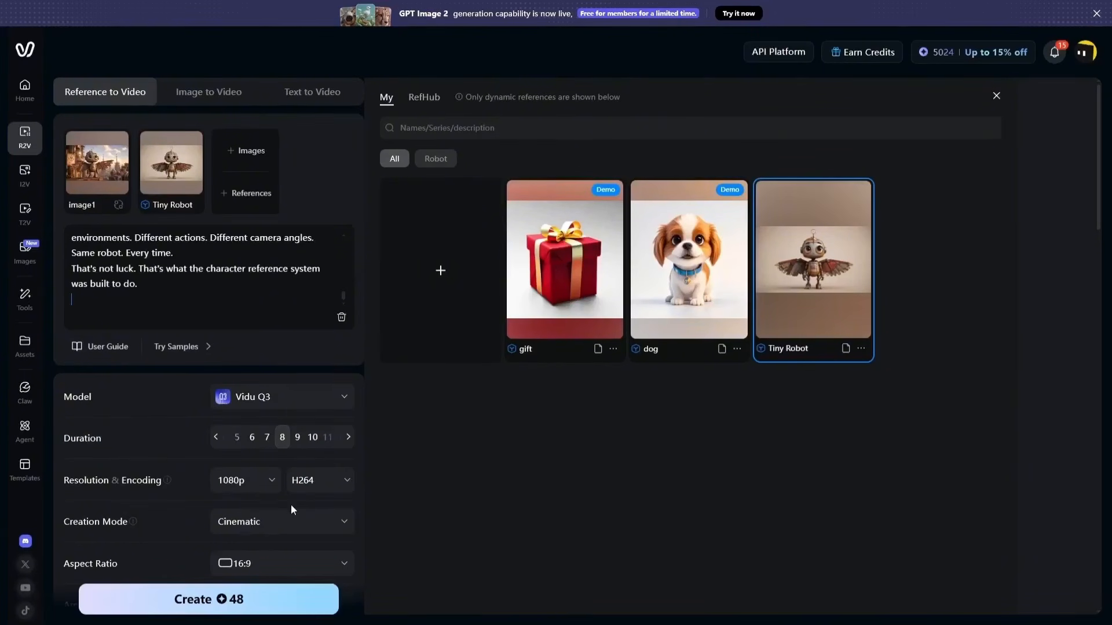
left_click(277, 608)
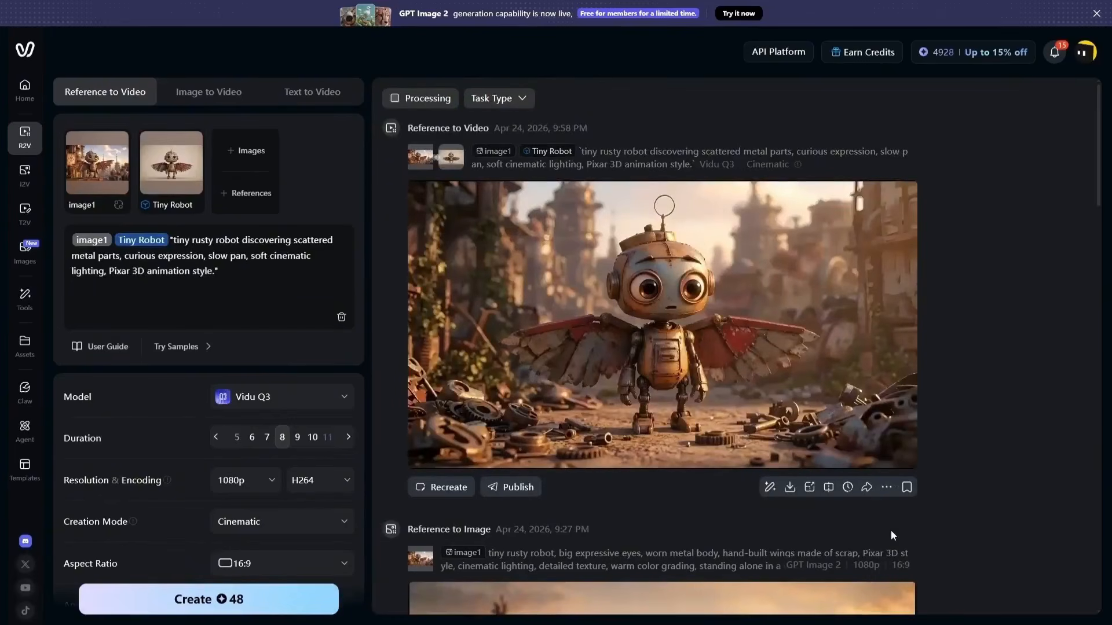
mouse_move(543, 416)
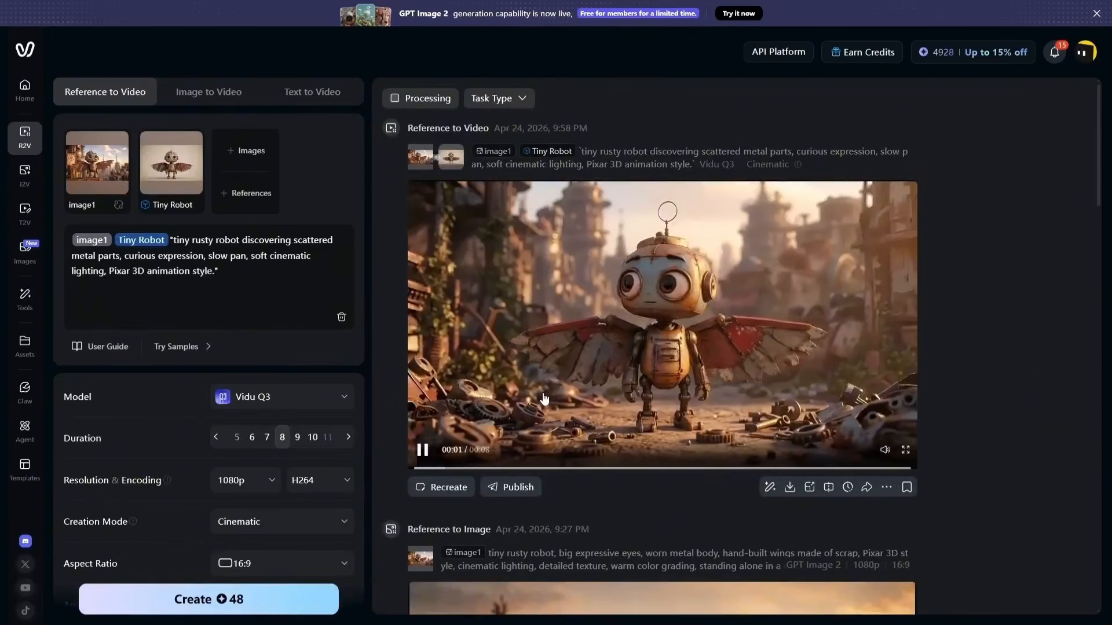
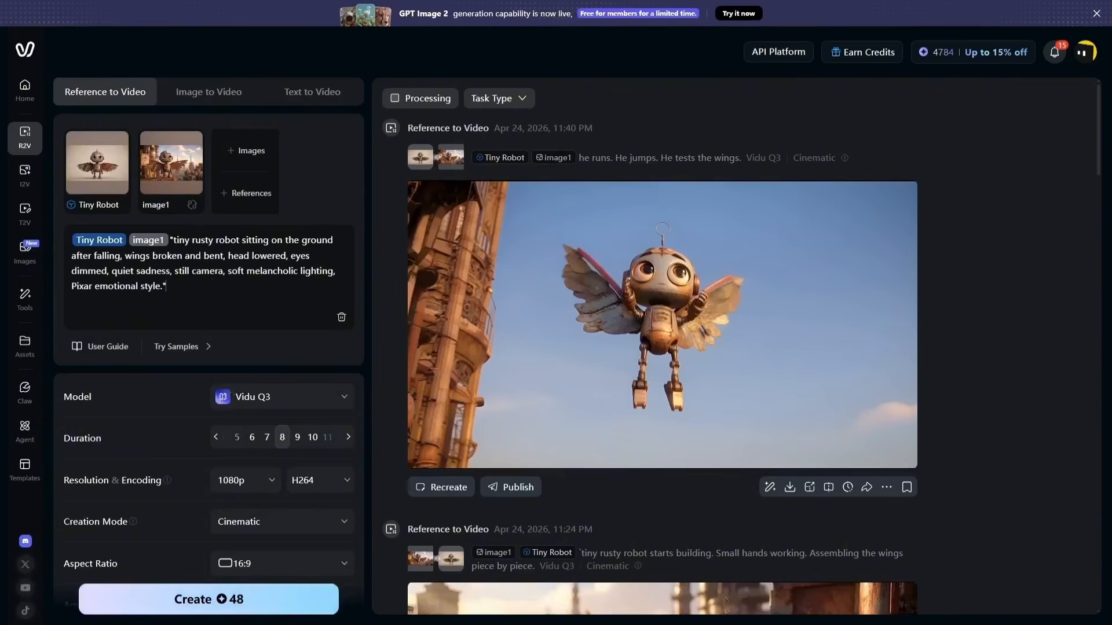
- Generate the fallen robot clip with broken wings, then replace the prompt with the cliff-edge flight scene and generate that clip too
left_click(260, 610)
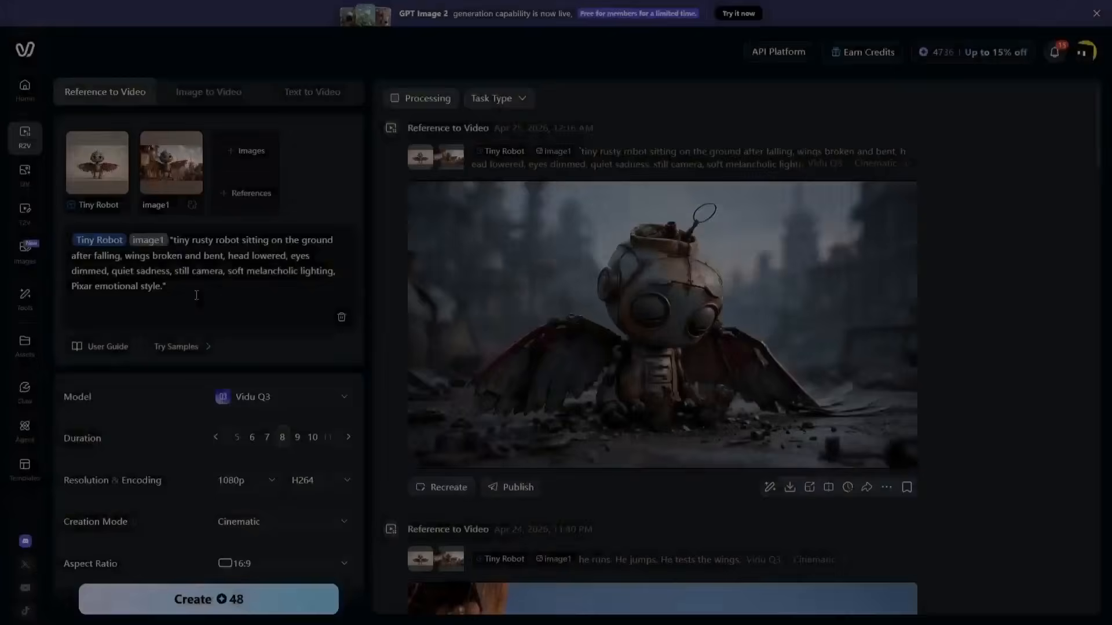
key("ctrl+a")
key("ctrl+v")
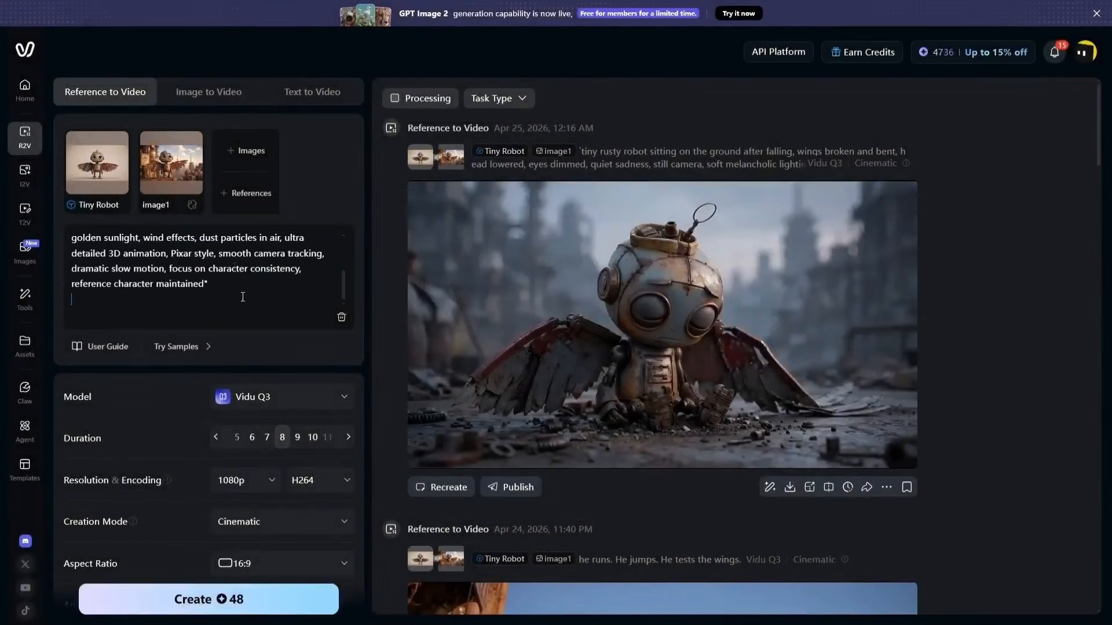
left_click(209, 599)
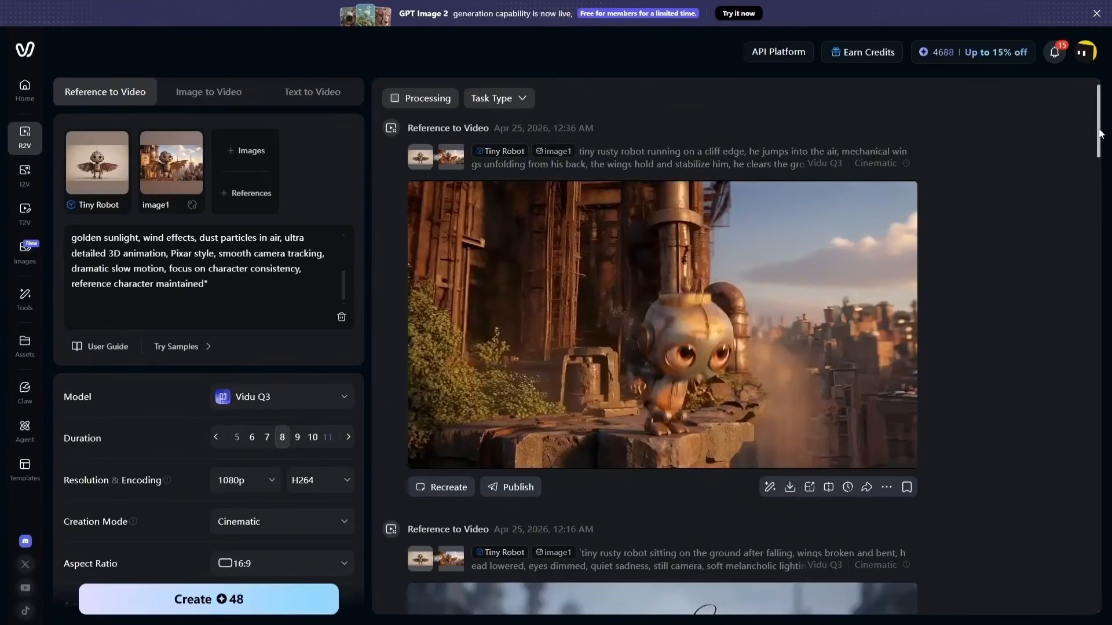
left_click_drag(1099, 134, 1081, 180)
left_click(845, 313)
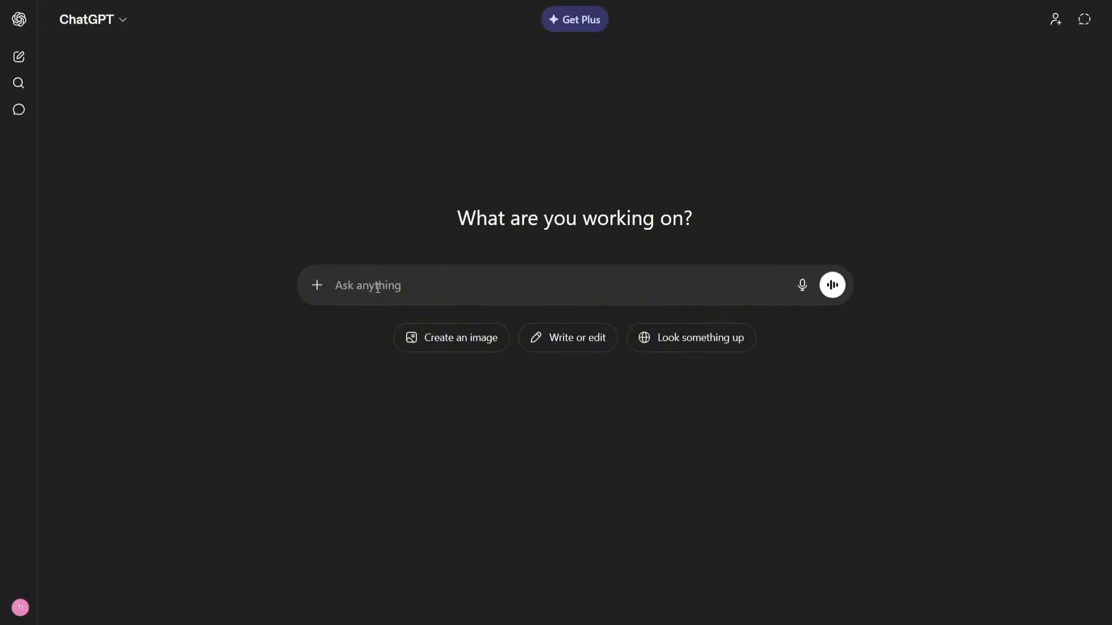
- Have ChatGPT turn the robot story's five scenes into a cinematic narrator voiceover script, and paste its lines into Vidu's Text to Speech
type("This is a short emotional story about a tiny rusty robot who wants to fly. It starts by discovering metal parts, builds wings, fails, feels broken, but finally tries again and learns to fly.\"  \"Now convert the following scenes into a cinematic narrator voiceover script: Scene 1: tiny rusty robot discovering scattered metal parts… Scene 2: building wings… Scene 3: test flight and fall… Scene 4: broken and sad… Scene 5: final successful flight…\"")
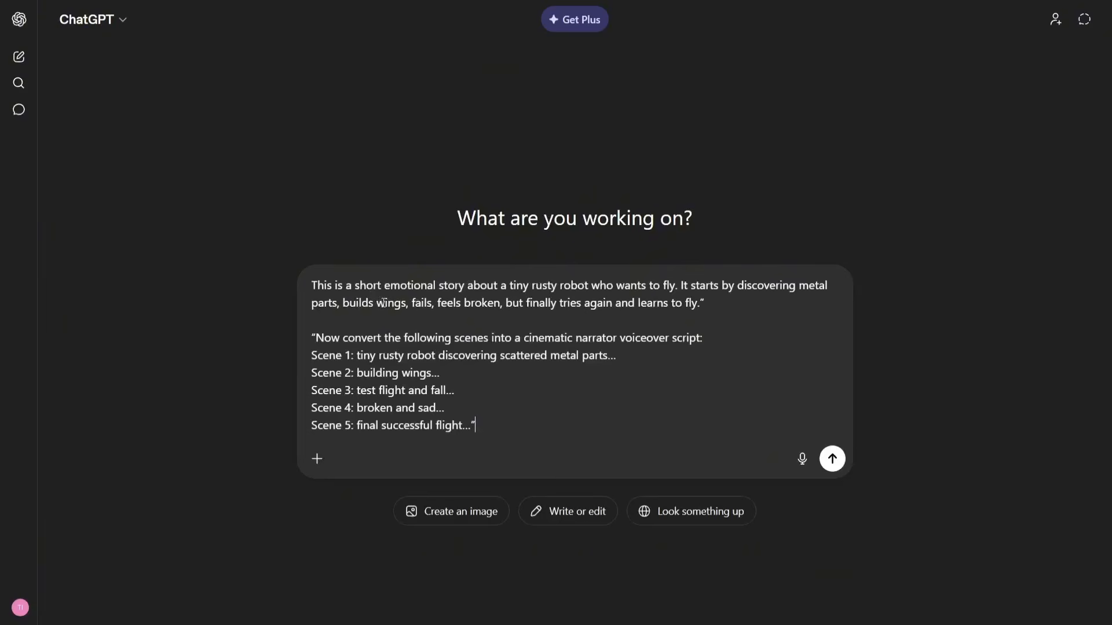
left_click(833, 459)
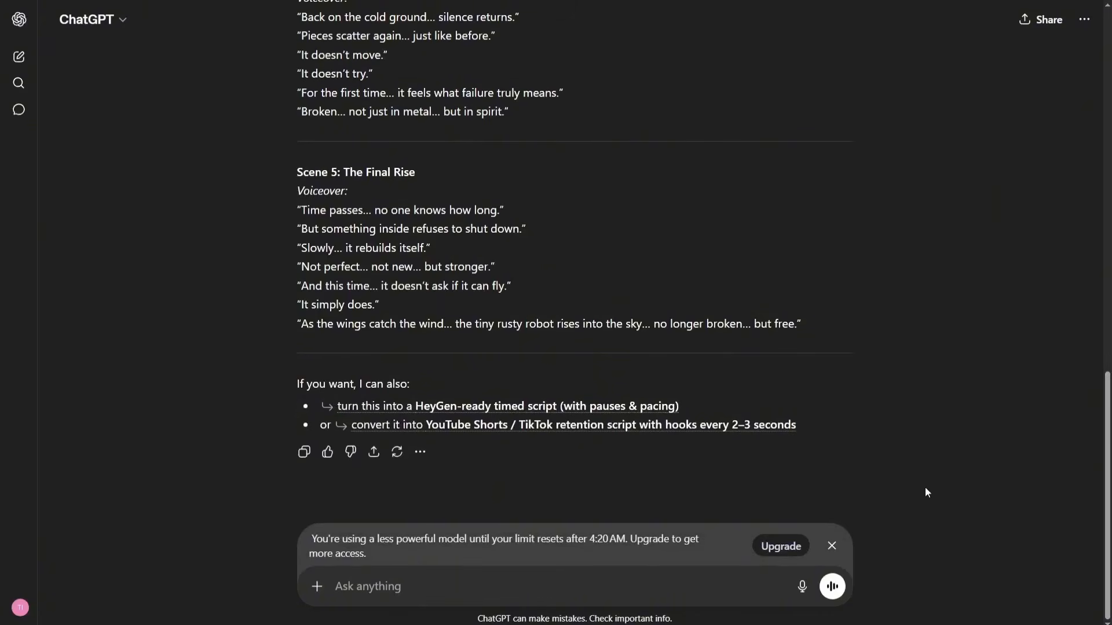
left_click(832, 546)
left_click_drag(821, 387, 291, 110)
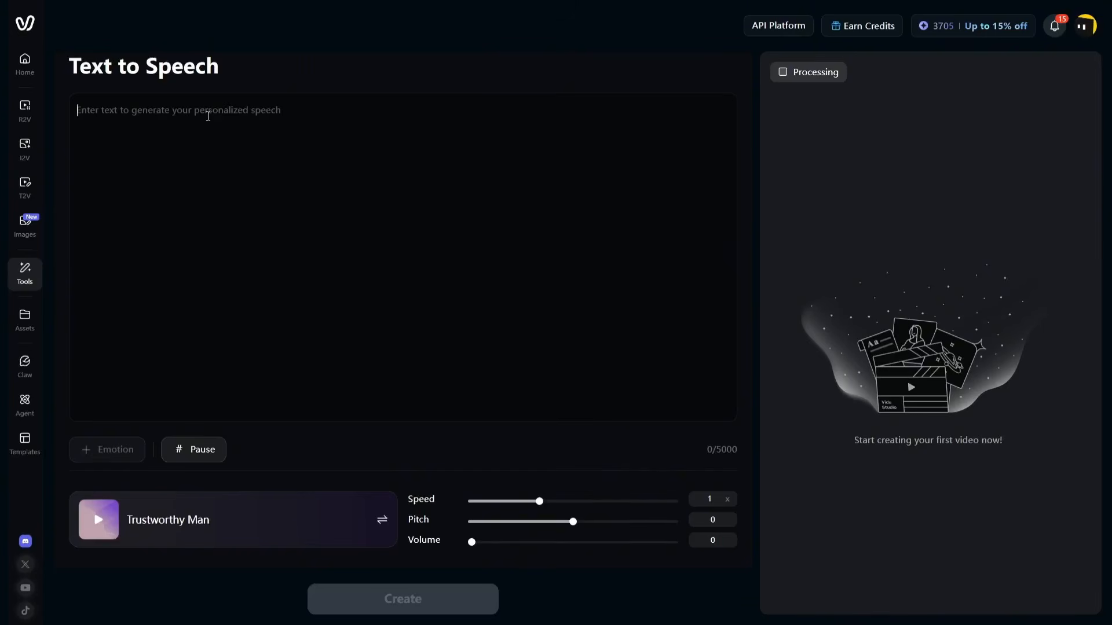
key("ctrl+v")
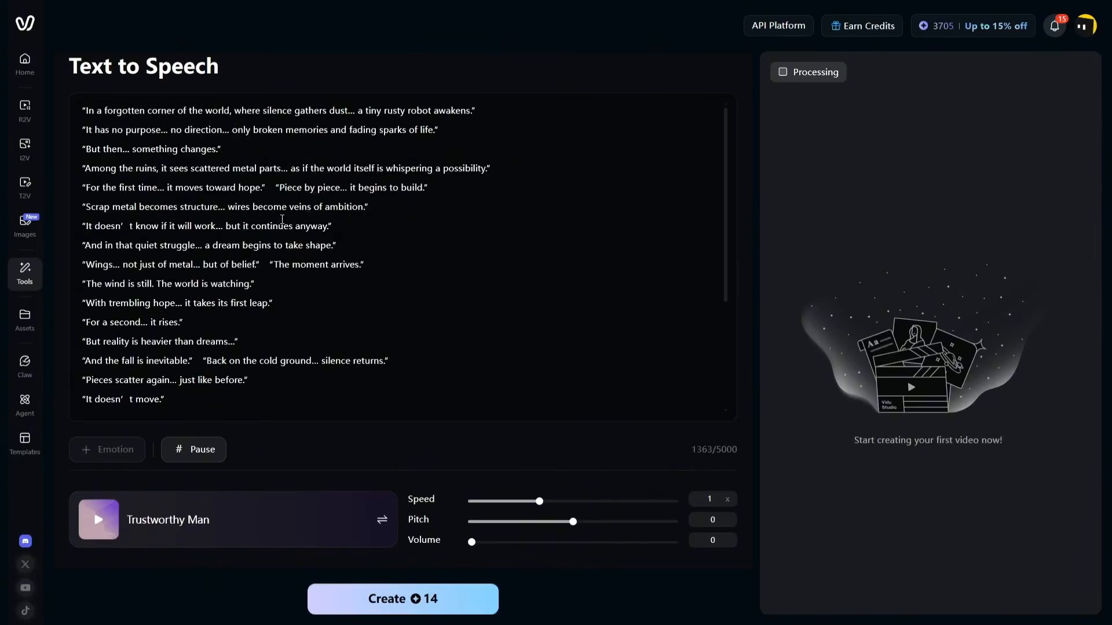
- Examine the languages and English voices offered for the narration
left_click(294, 526)
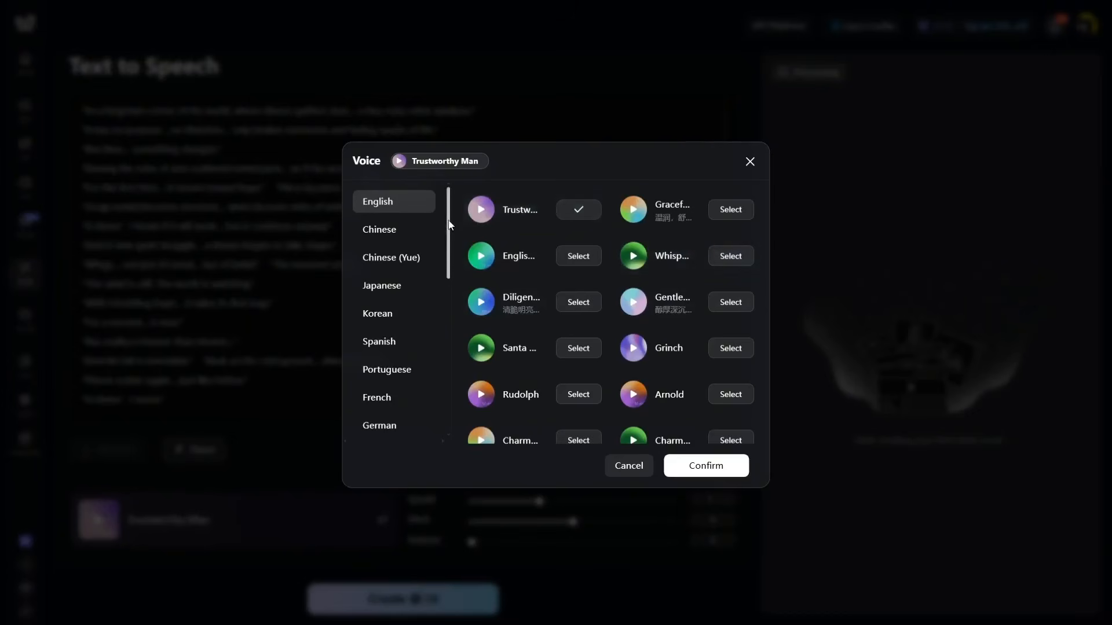
left_click_drag(450, 229, 470, 237)
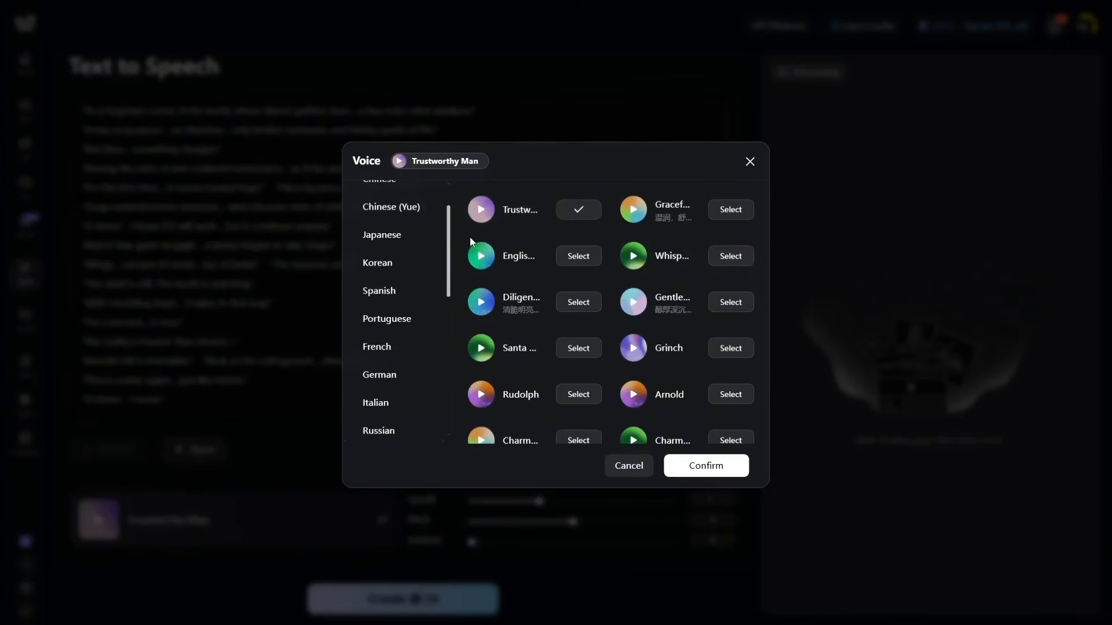
key("Down")
key("Down")
key("Down")
key("Down")
key("Down")
key("Down")
key("Down")
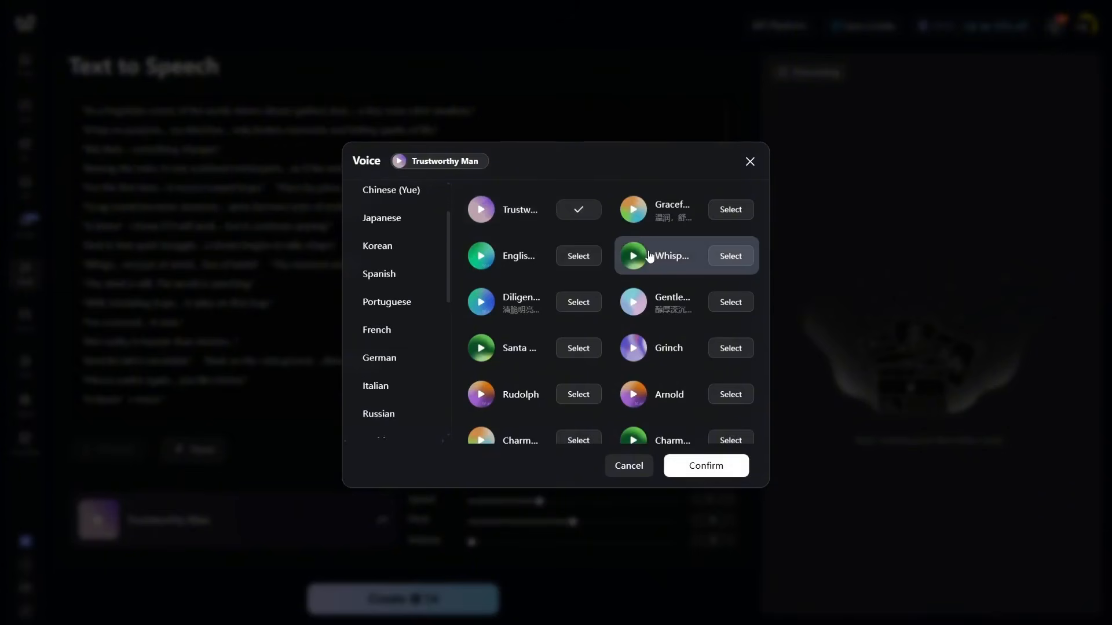
scroll(593, 184, "up", 1)
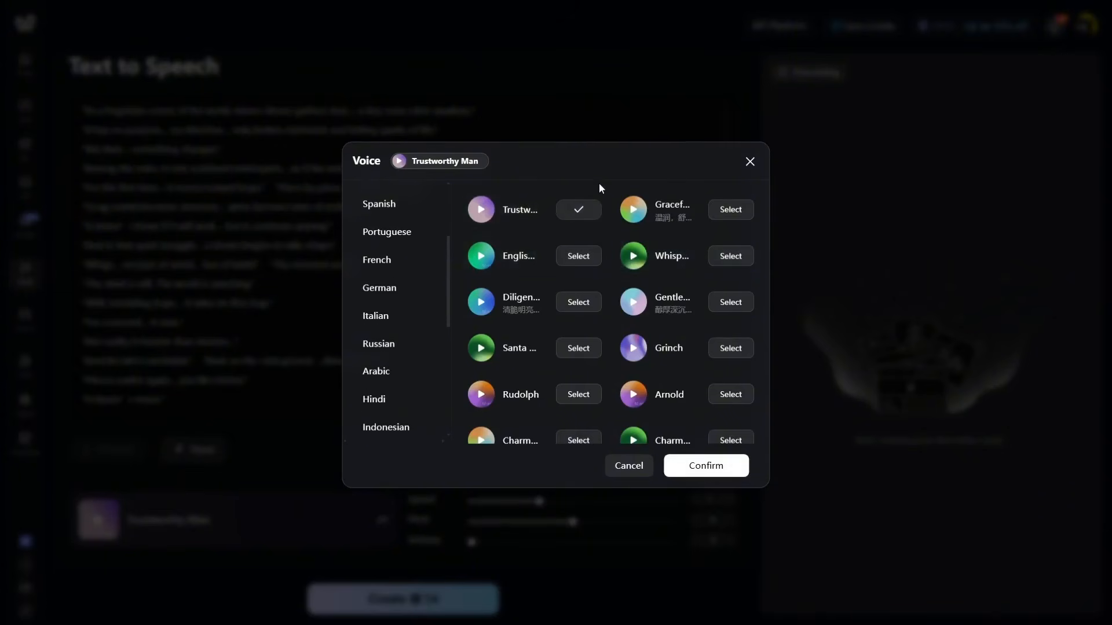
- Listen to the Trustworthy Man and Arnold voice samples, then confirm Trustworthy Man as the narrator
left_click(481, 209)
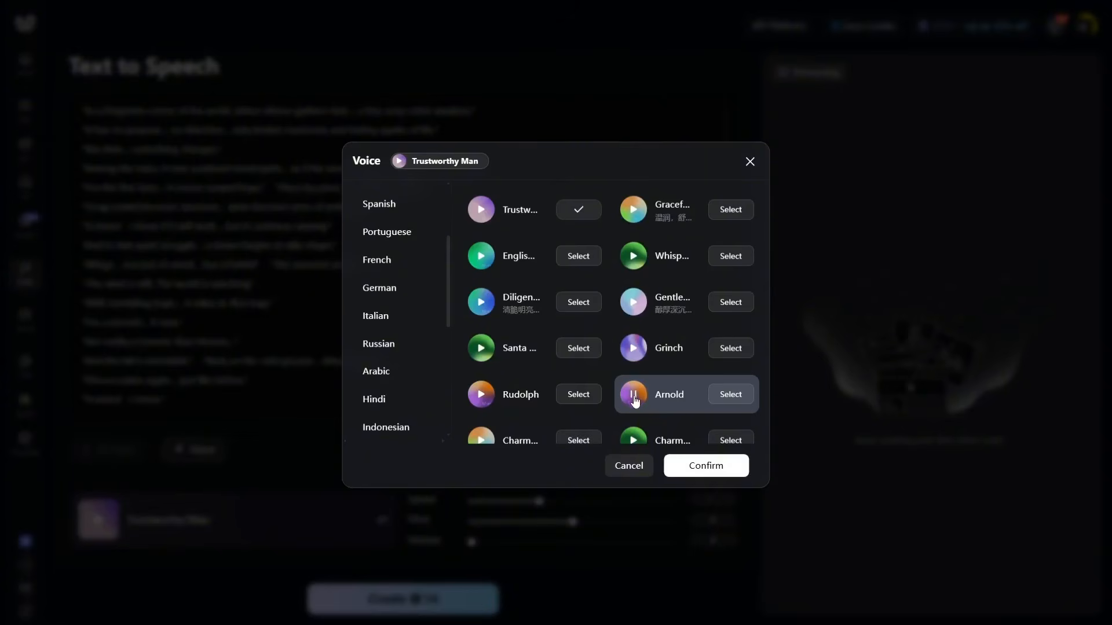
left_click(633, 397)
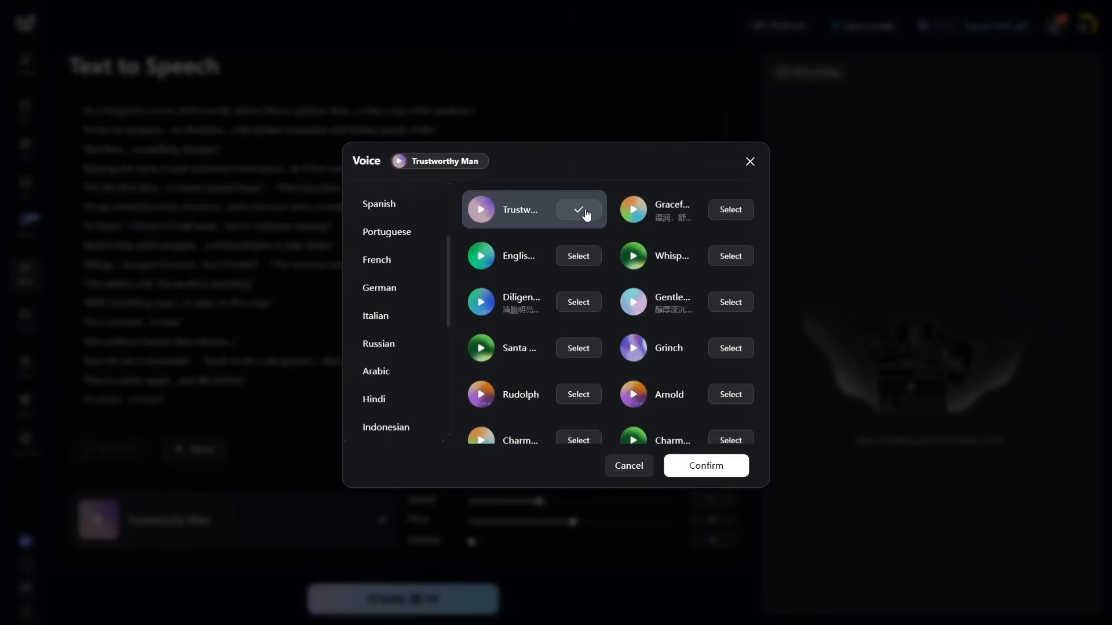
left_click(701, 467)
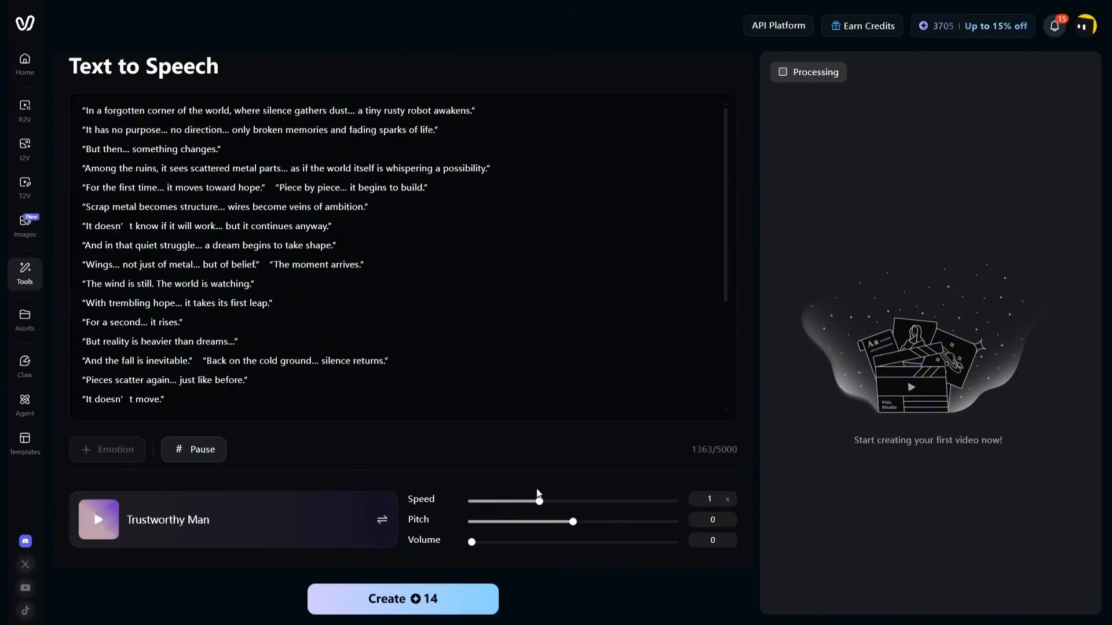
- Try a 0.5 pause marker at the end of the script, then remove it
left_click_drag(539, 505, 574, 524)
left_click(212, 451)
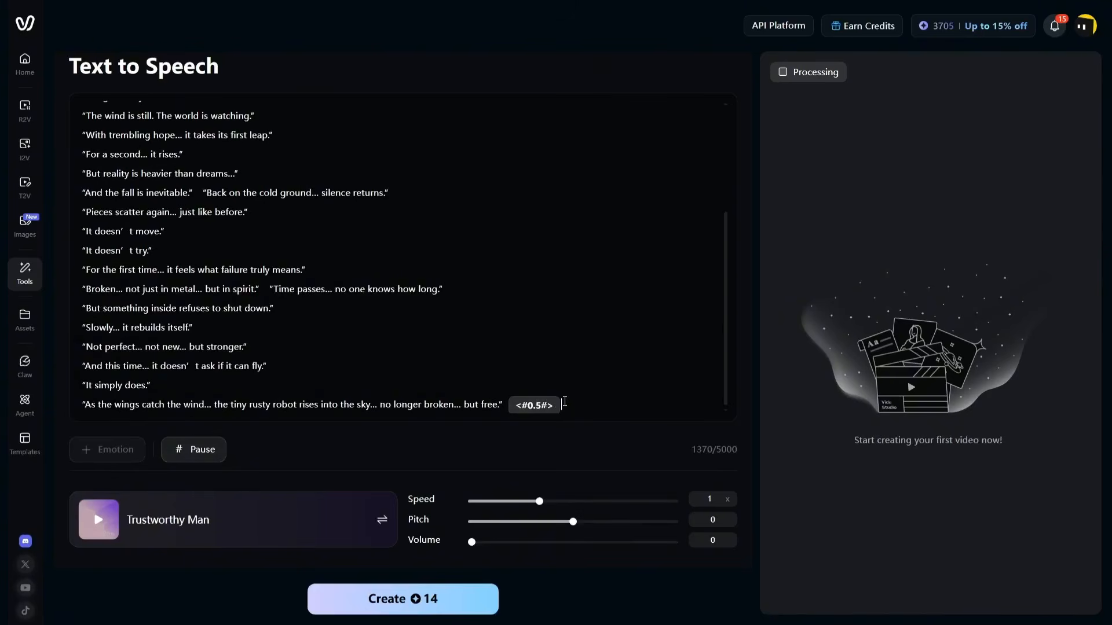
key("BackSpace")
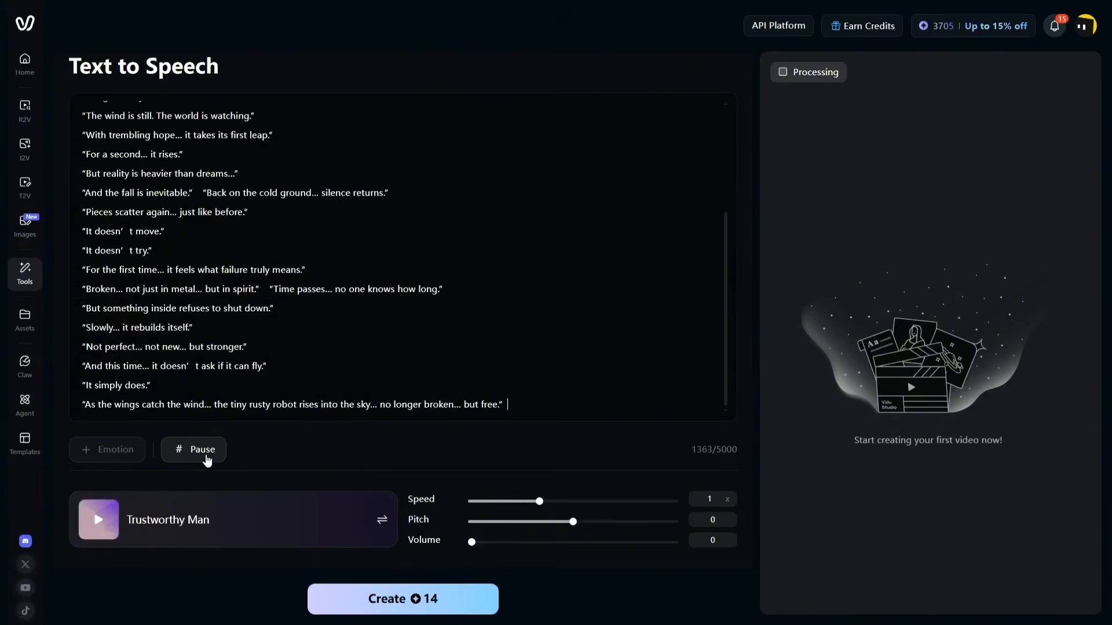
- View the emotion options for the entire script, then close the list without applying one
key("ctrl+a")
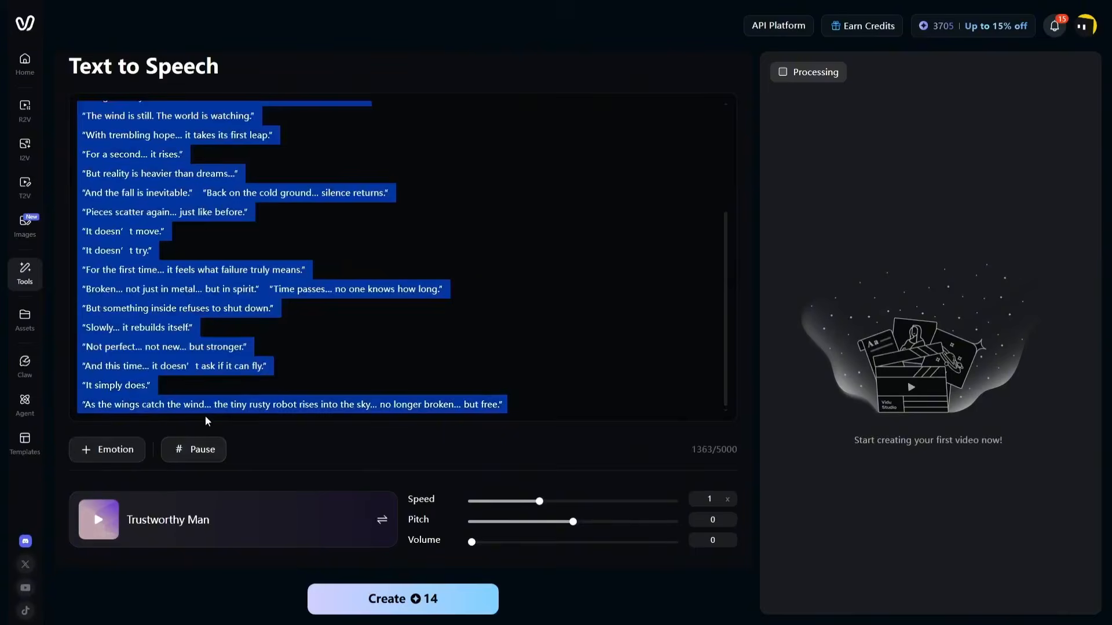
left_click(125, 450)
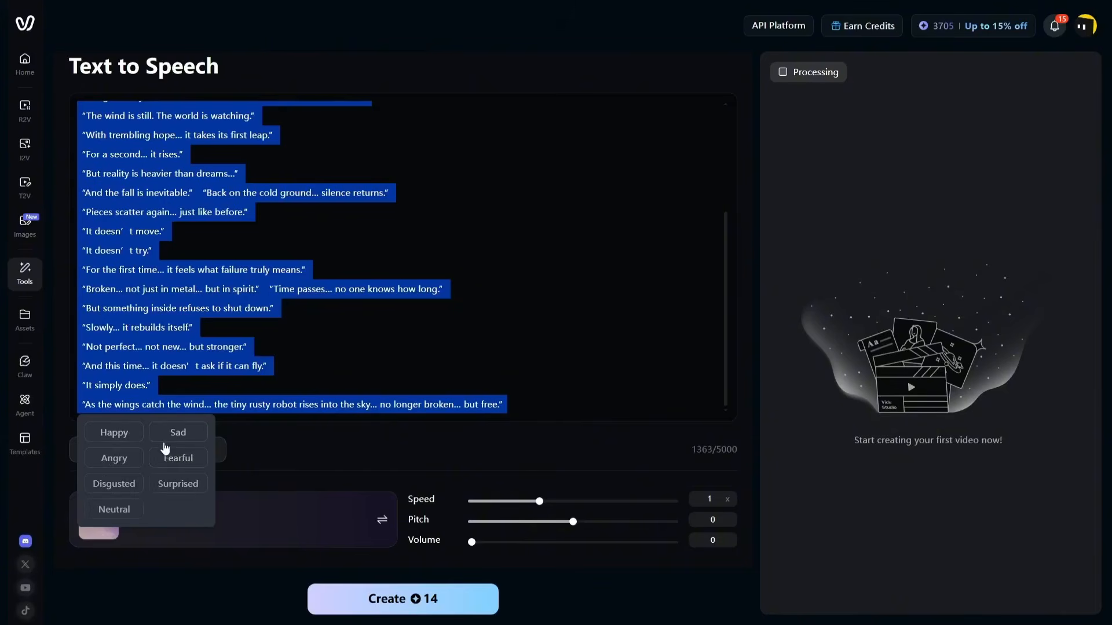
left_click(250, 443)
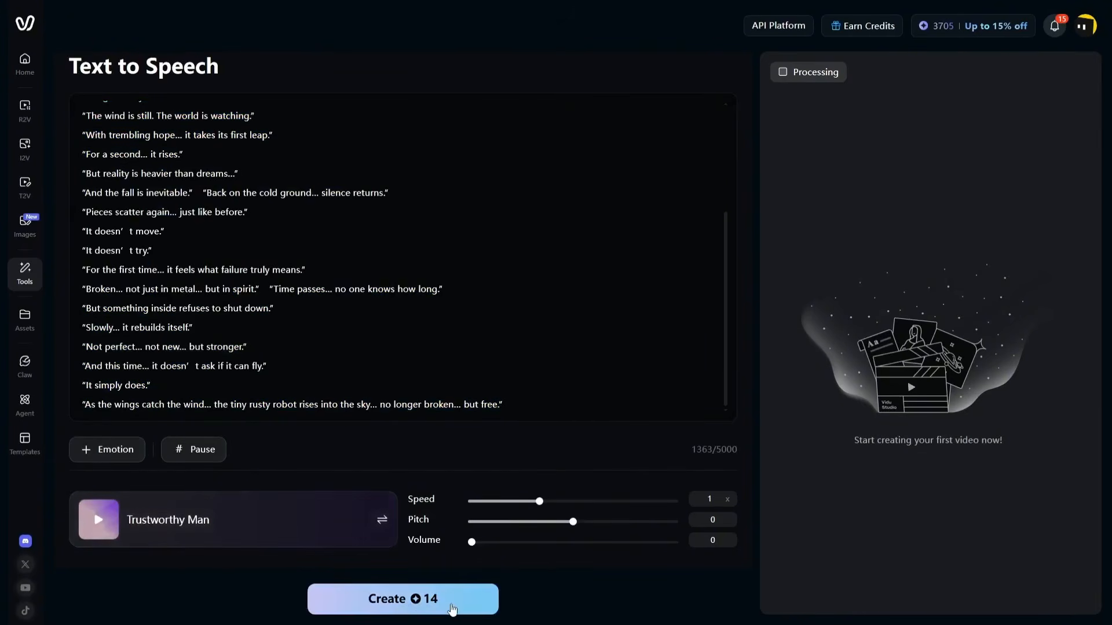
- Generate the narration audio, listen to its opening, and download it
left_click(420, 604)
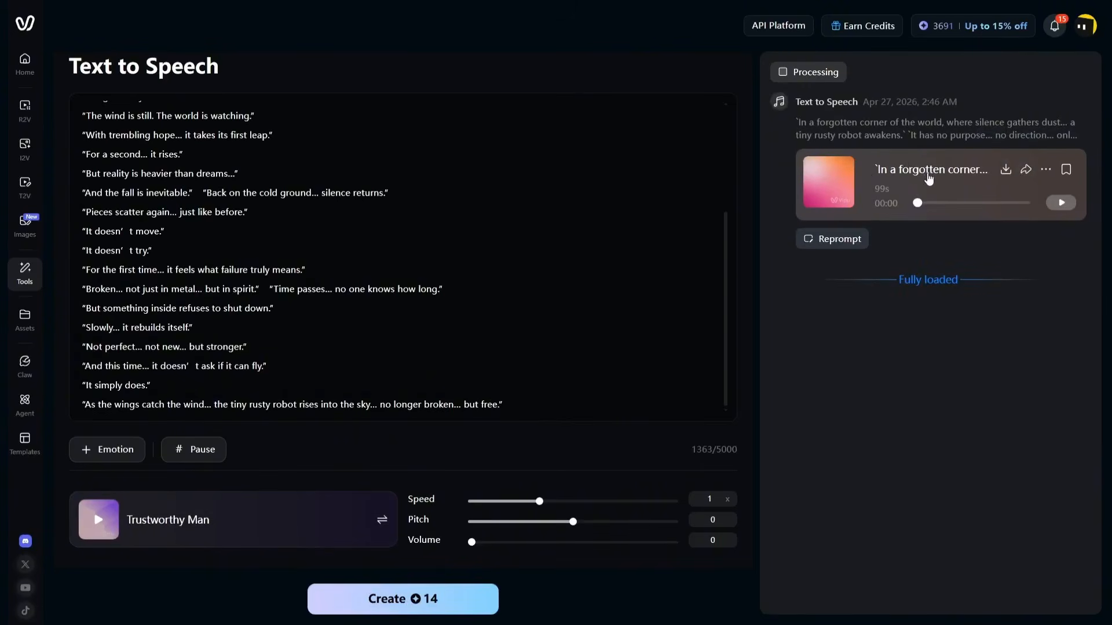
left_click(1060, 206)
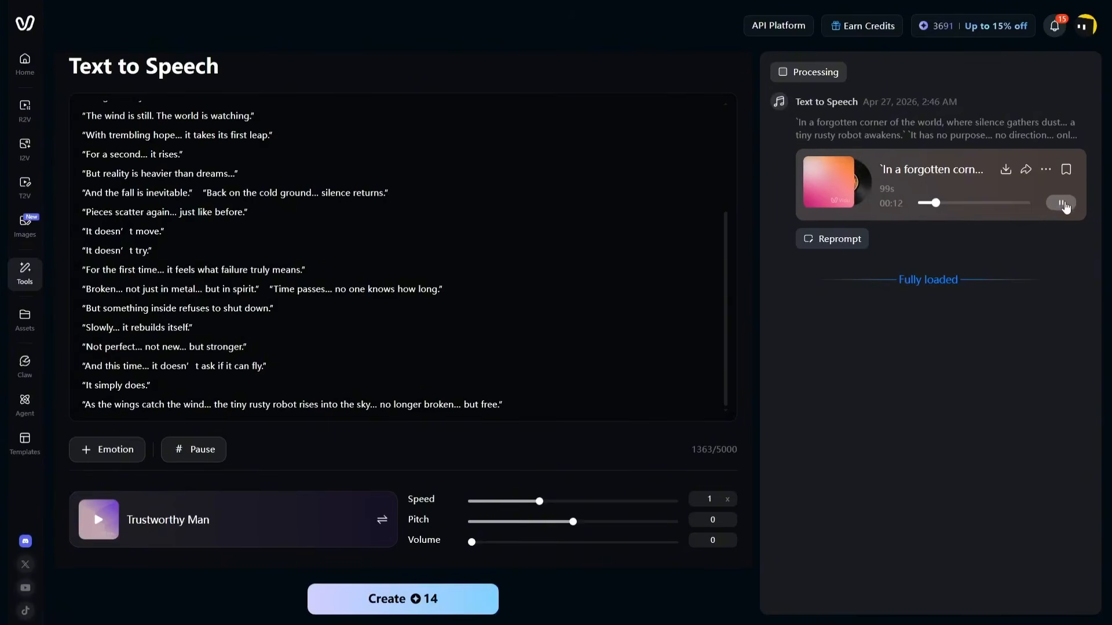
left_click(1064, 205)
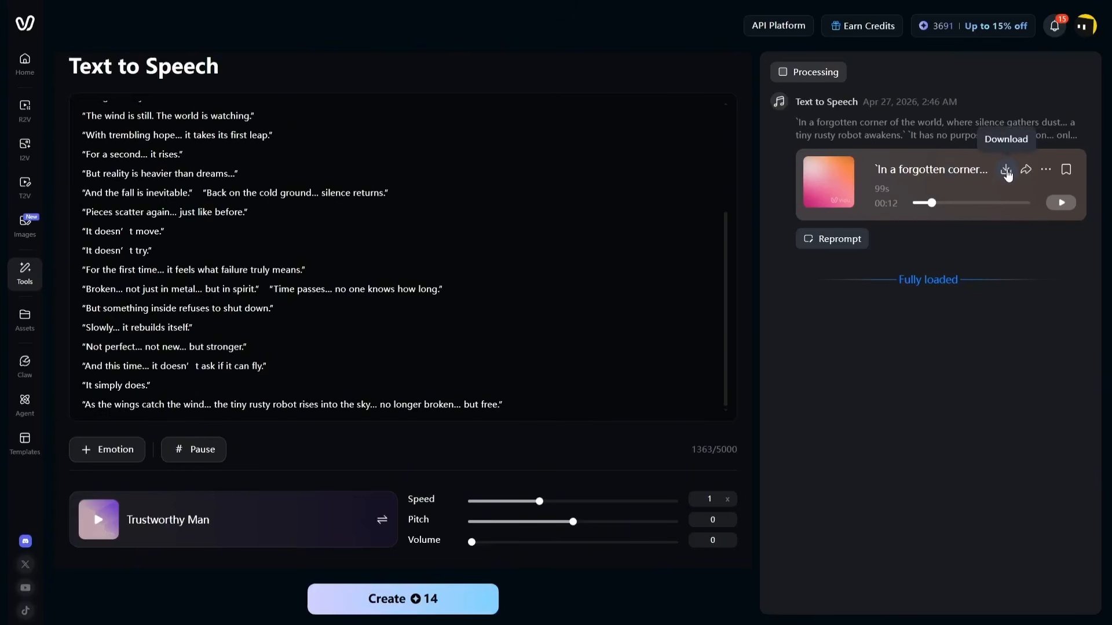
left_click(1006, 170)
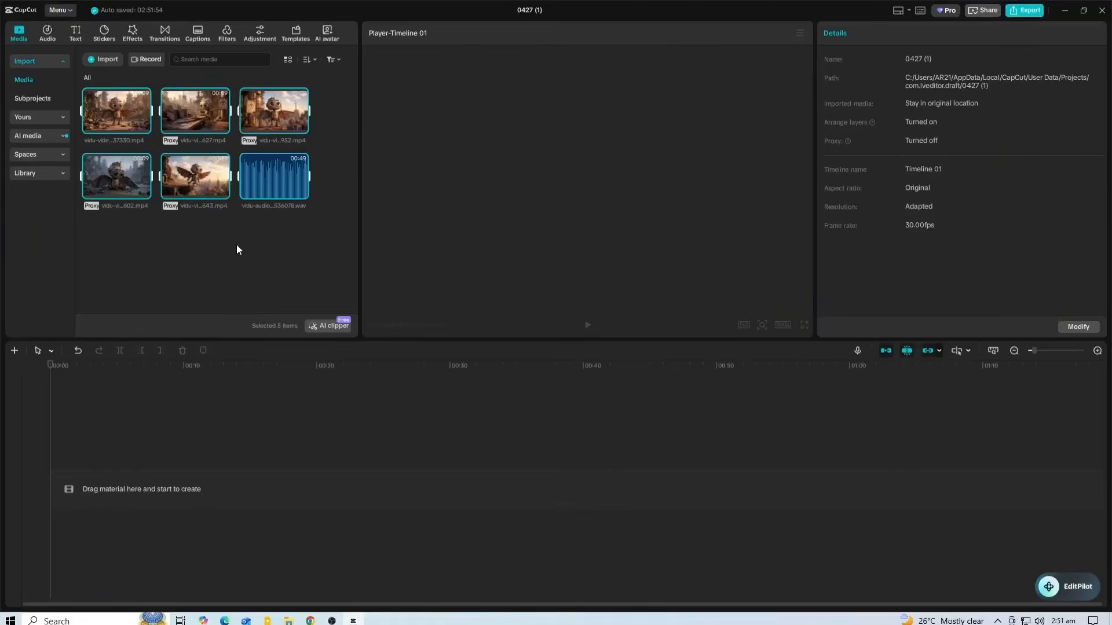
- Switch to CapCut and place the voiceover audio at the start of the empty timeline
left_click(262, 190)
left_click_drag(262, 189, 189, 486)
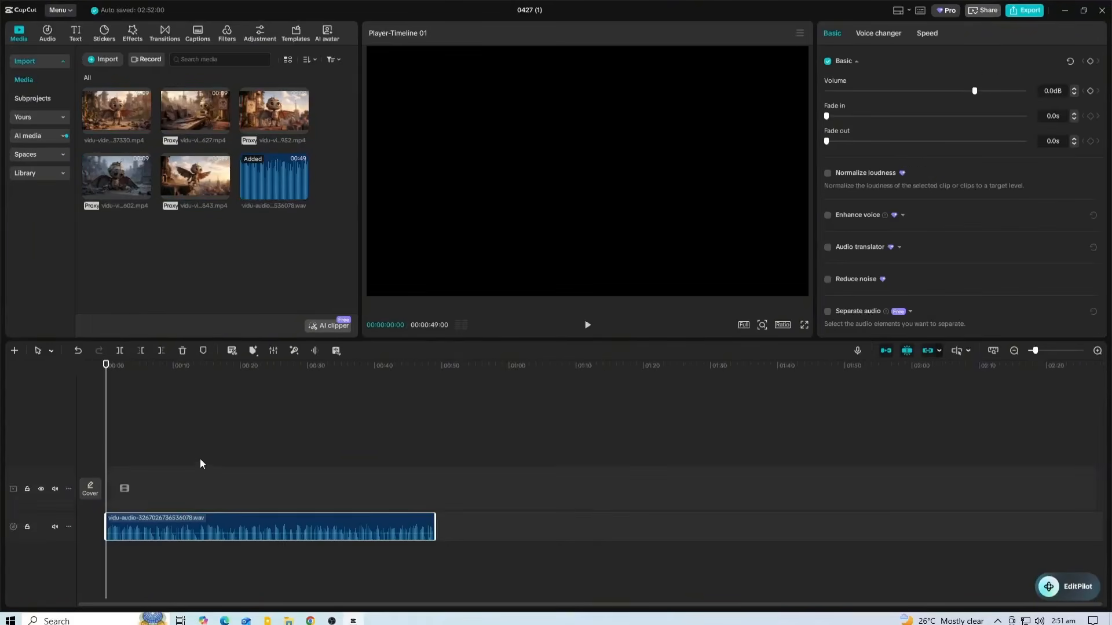
left_click(1096, 351)
- Place the five robot clips in story order on the main video track above the voiceover
left_click_drag(126, 133, 108, 486)
left_click_drag(195, 115, 232, 487)
left_click_drag(273, 116, 353, 493)
left_click_drag(117, 178, 431, 483)
left_click_drag(194, 179, 564, 486)
left_click(1097, 351)
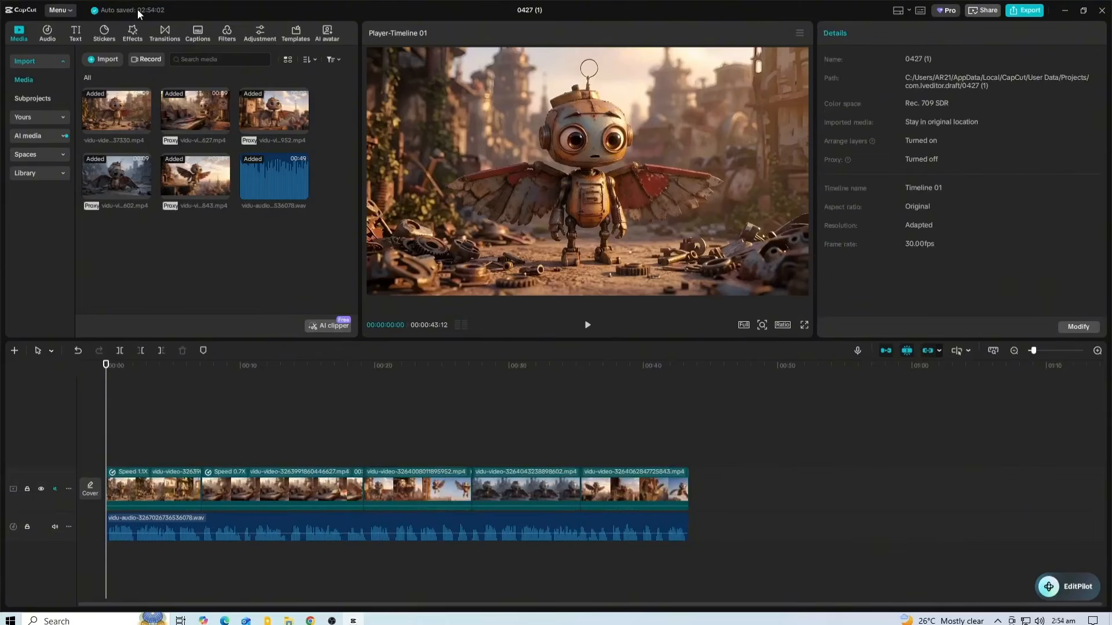
- Find the Mix transition by searching for "mix" and apply it at every cut between the five video clips
left_click(156, 32)
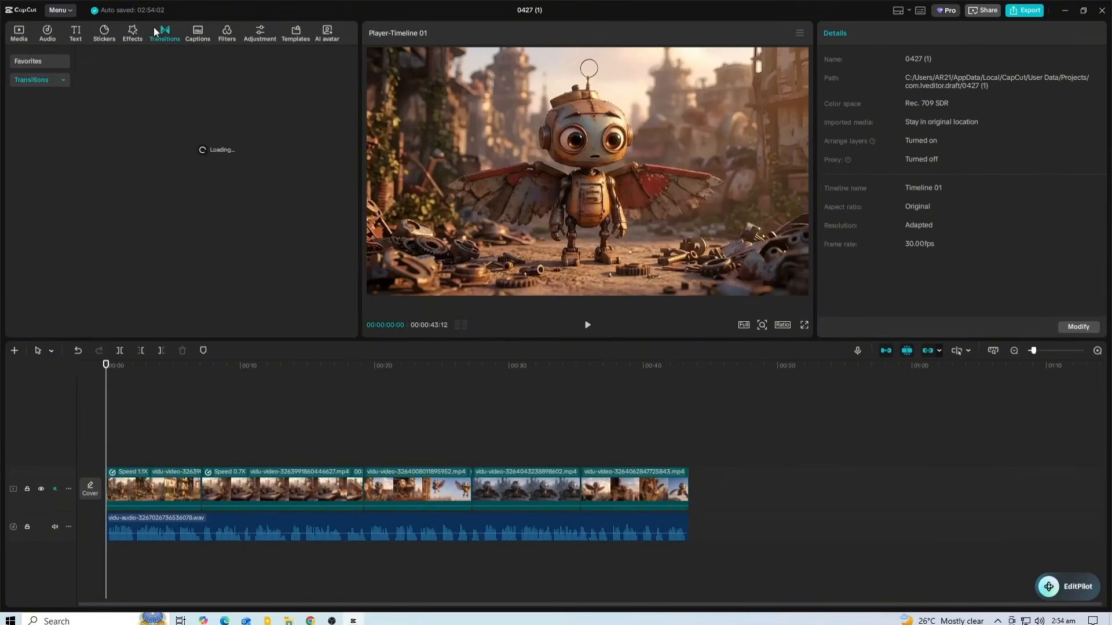
left_click(159, 58)
type("mix")
key("Return")
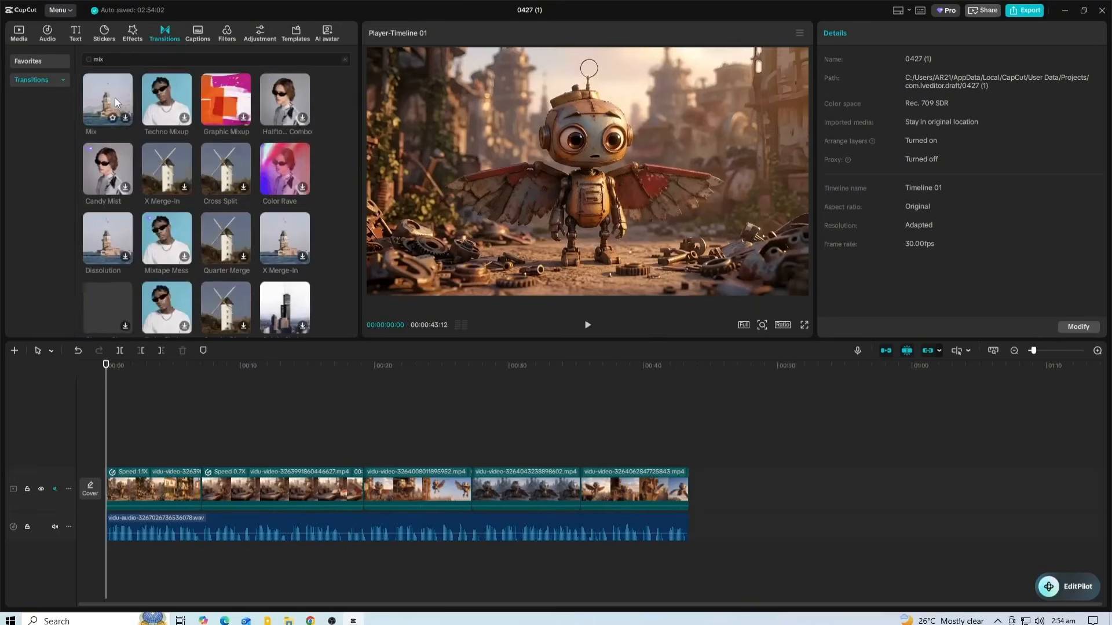
left_click_drag(115, 102, 193, 454)
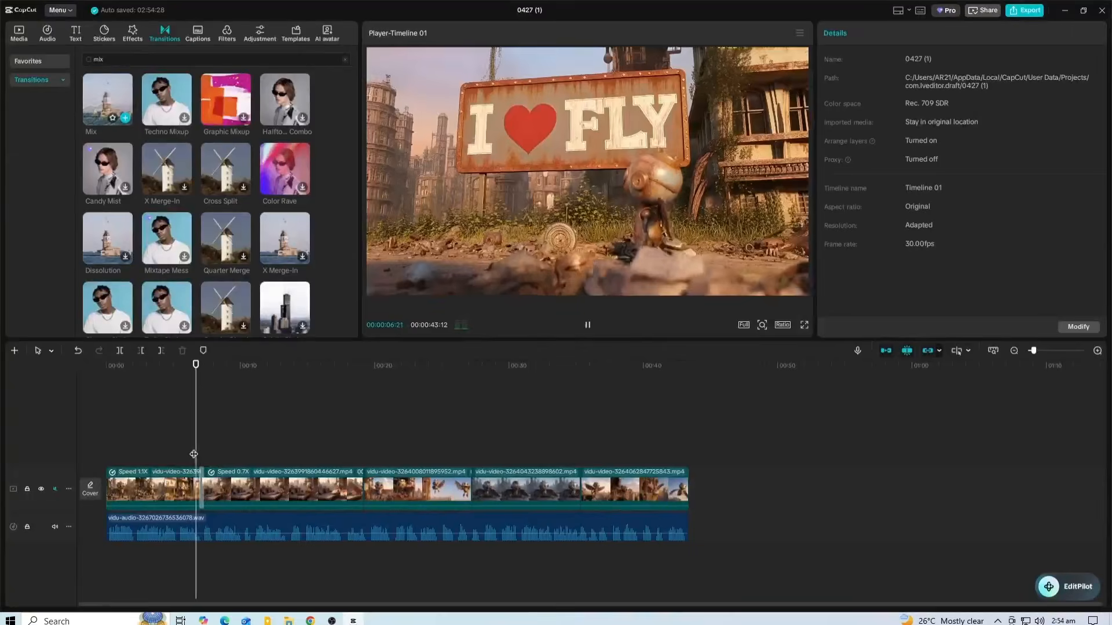
left_click_drag(110, 103, 579, 484)
left_click(181, 432)
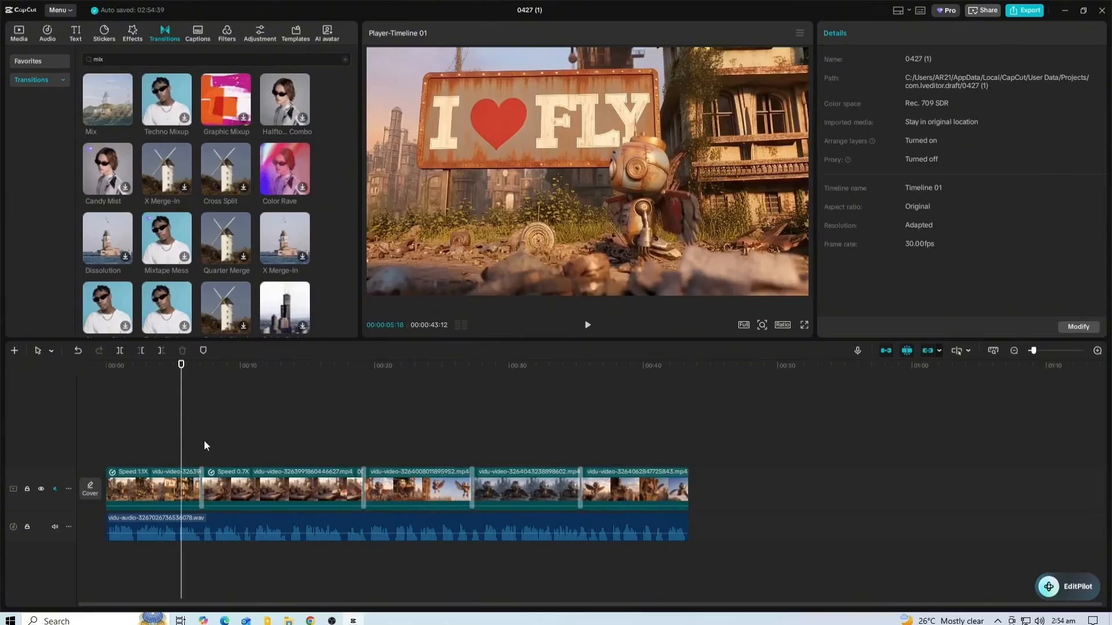
- Apply the Fade In entrance animation to the first video clip
left_click(157, 480)
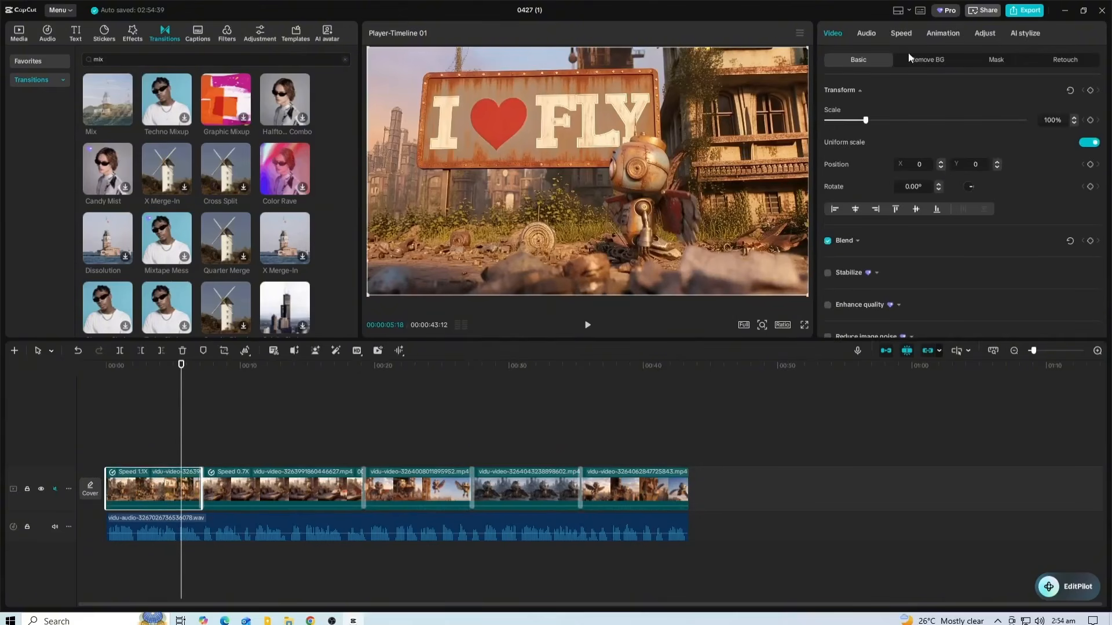
left_click(929, 33)
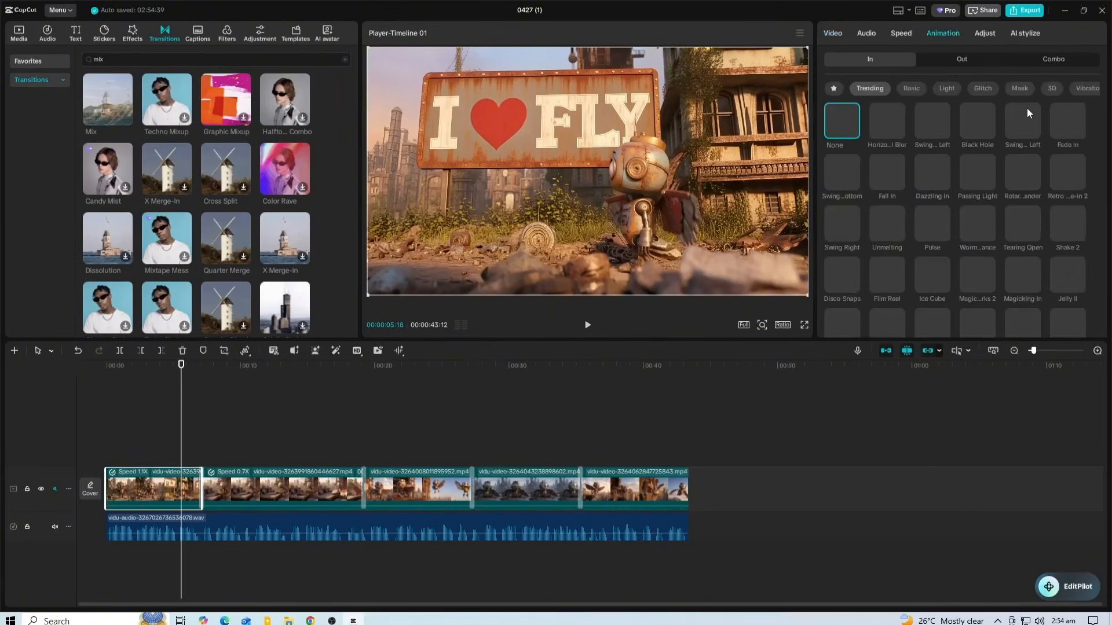
left_click(1064, 118)
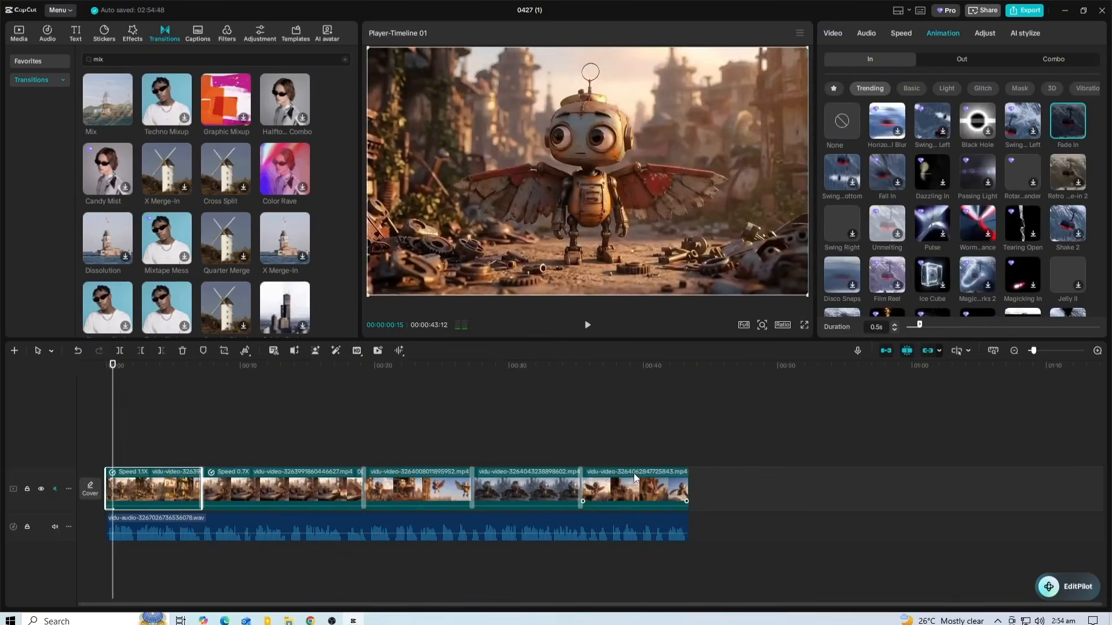
- Apply the Fade Out exit animation to the last video clip and deselect it
left_click(635, 478)
left_click(954, 63)
left_click(1061, 114)
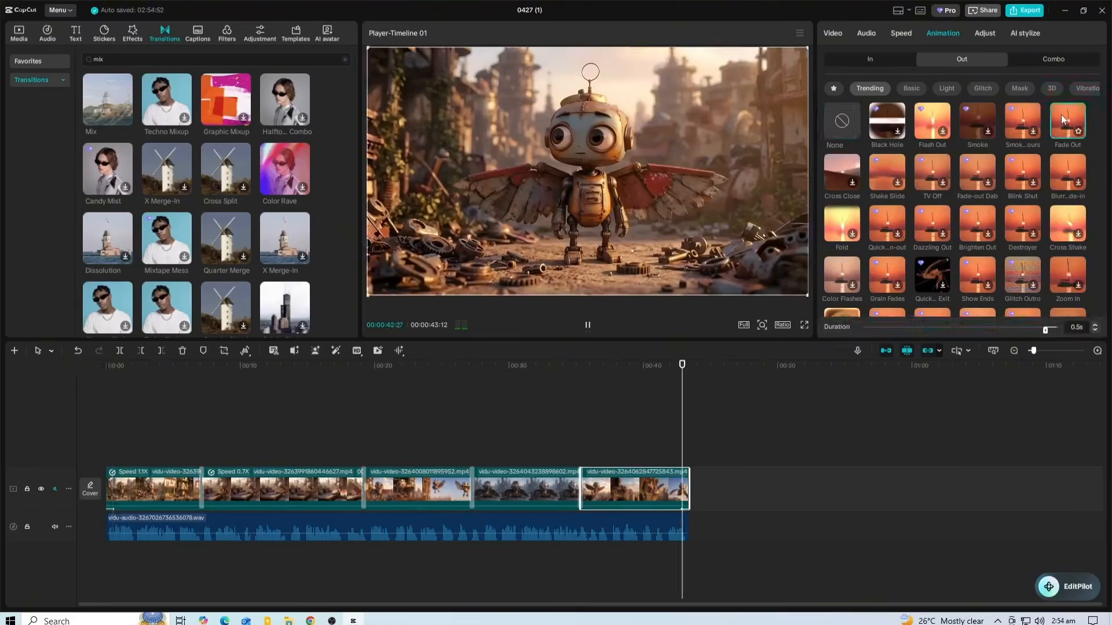
left_click(648, 446)
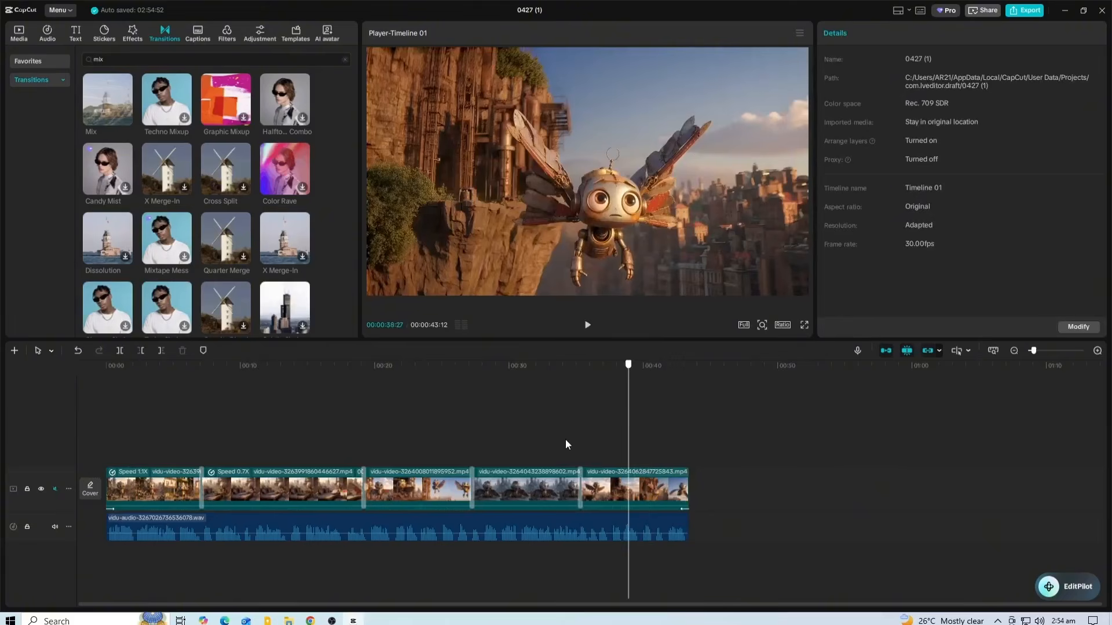
- Return the playhead to the start and export the video with its frame rate set to 60fps
left_click_drag(565, 444, 60, 422)
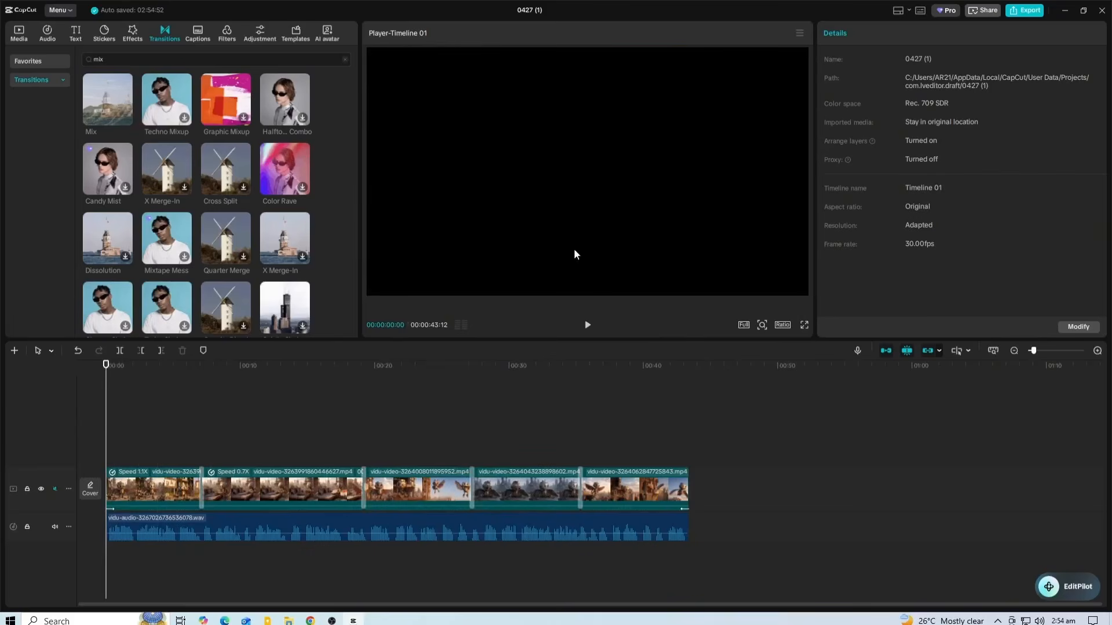
left_click(1025, 11)
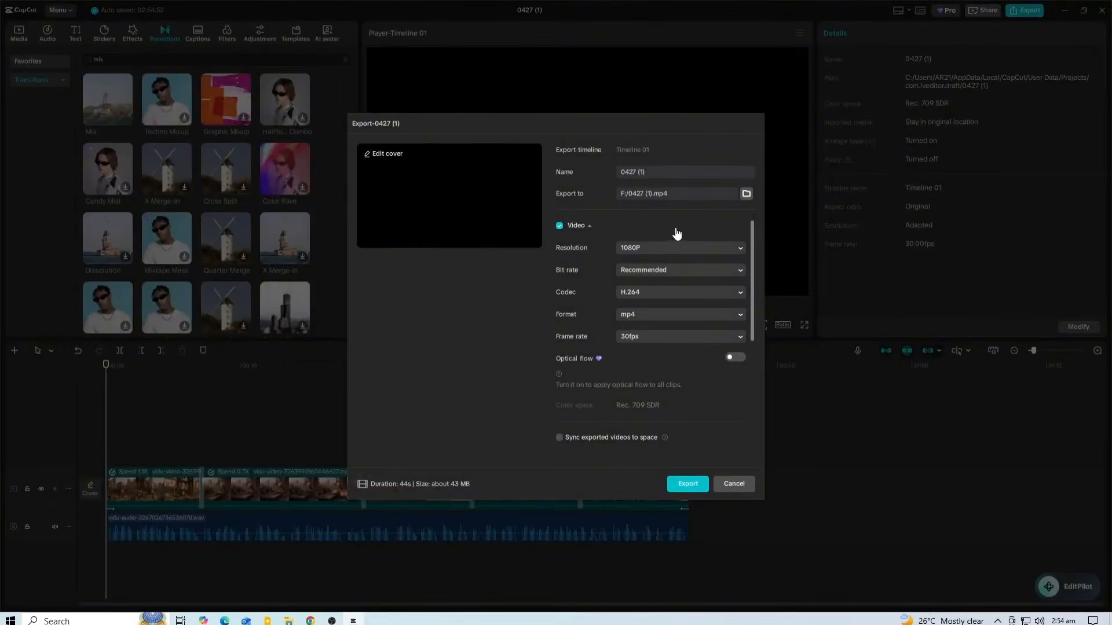
left_click(645, 333)
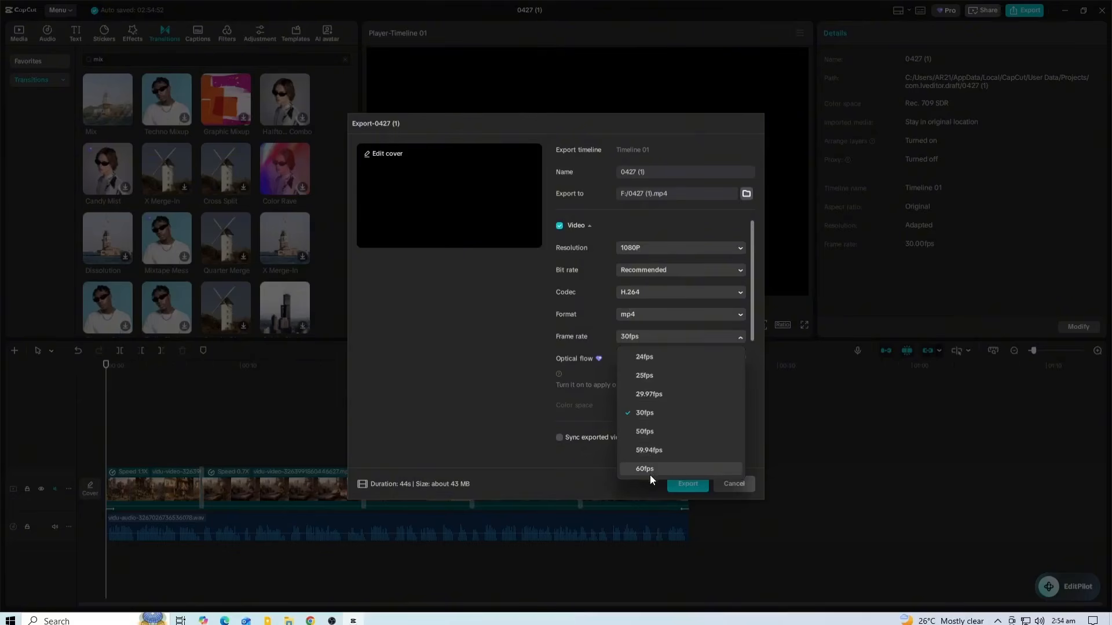
left_click(650, 474)
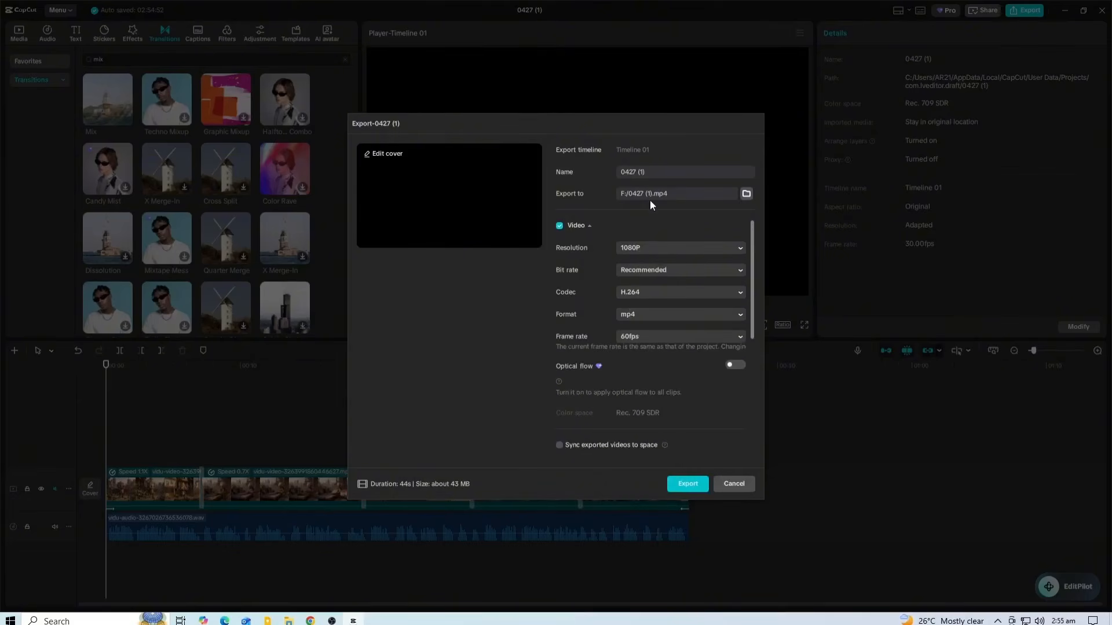
left_click(693, 487)
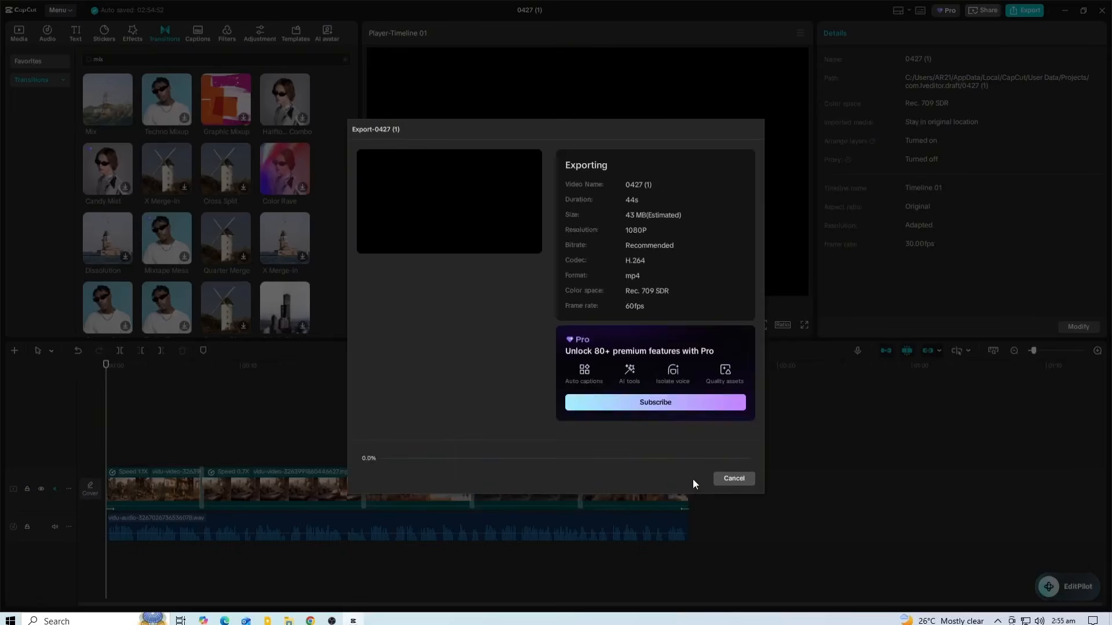